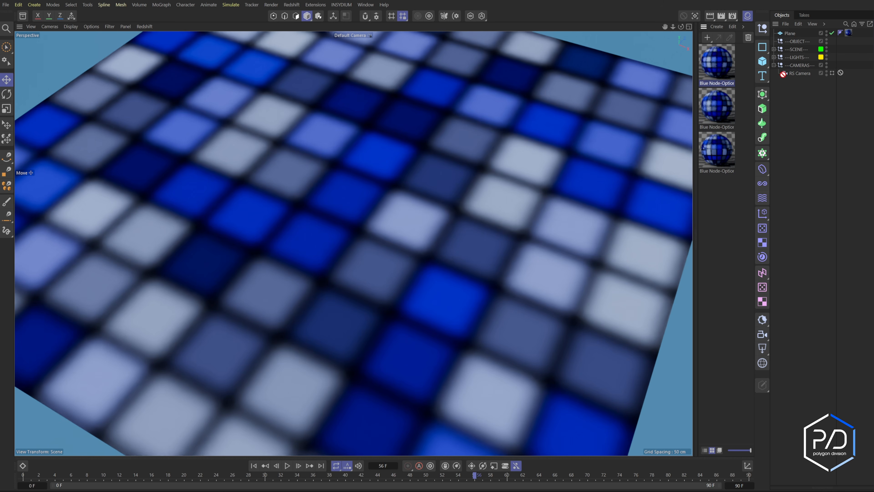
- Apply the third Blue Node-Option material to the Plane object
left_click_drag(847, 33, 847, 34)
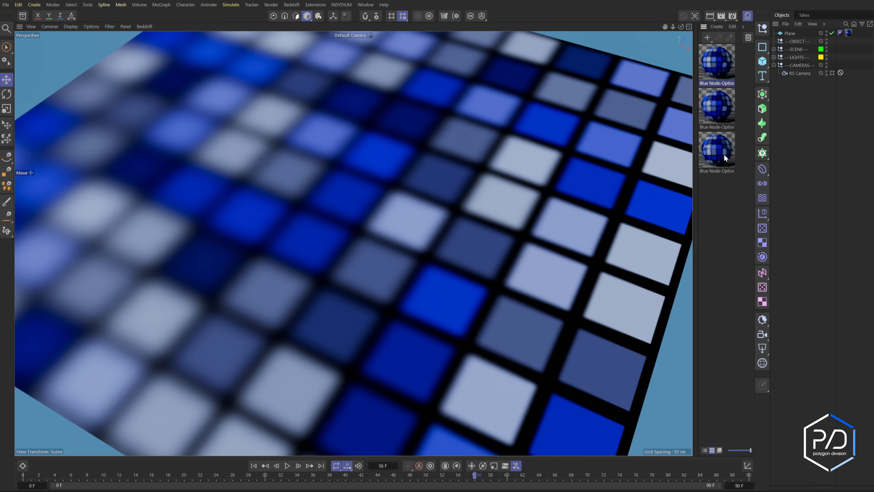
left_click_drag(725, 155, 848, 34)
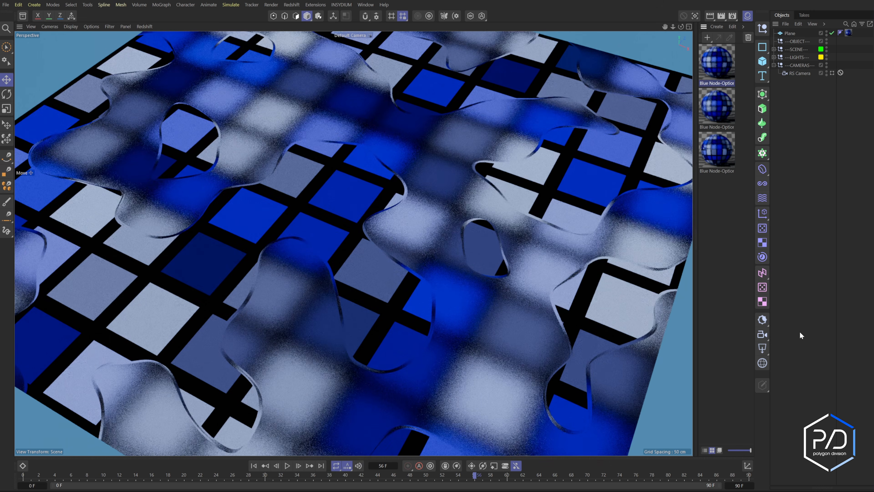
- Step forward through the timeline frame by frame to preview the animated texture
left_click(298, 466)
left_click(298, 466)
left_click(298, 465)
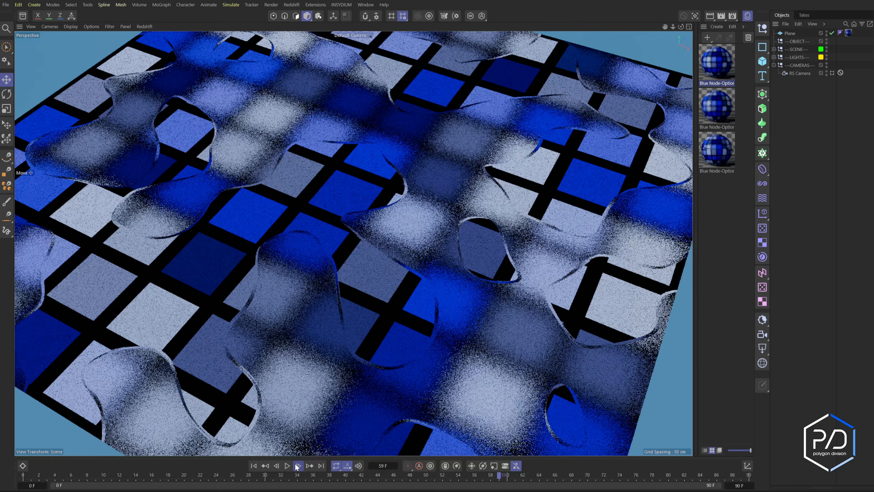
left_click(298, 466)
left_click(298, 466)
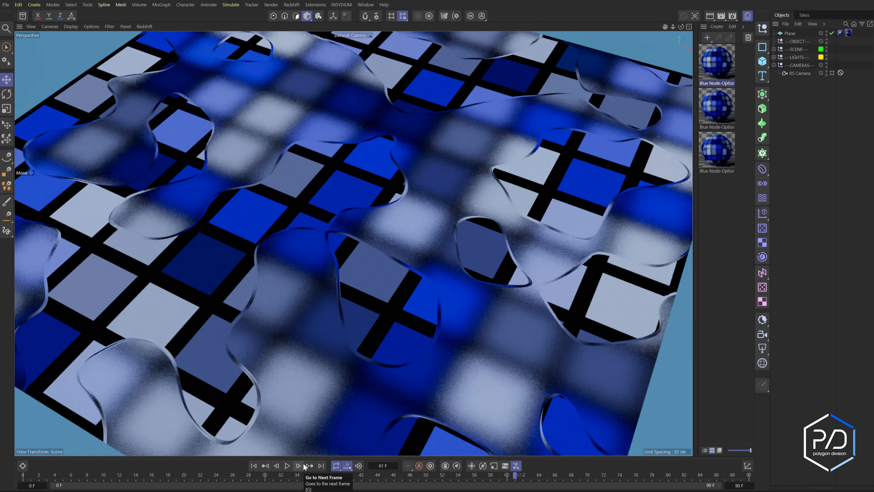
left_click(298, 466)
left_click(299, 465)
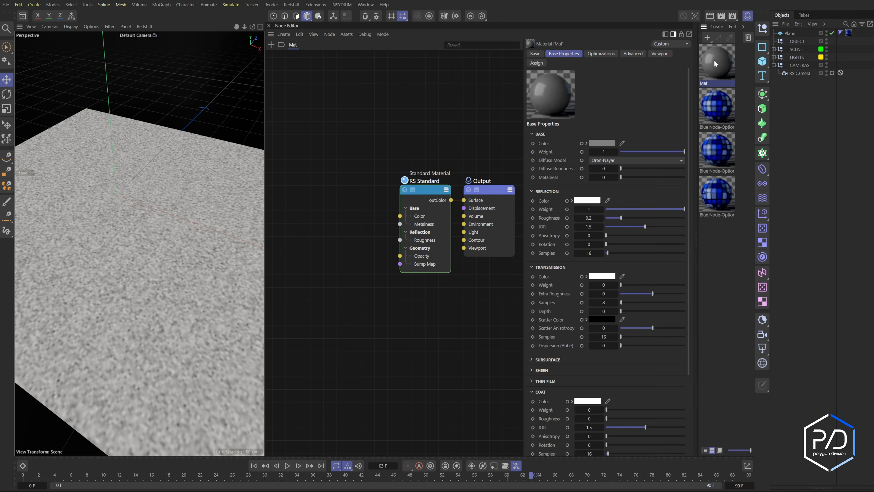
- Apply the new Mat material to the Plane and add a Tiles node feeding the RS Standard's color
left_click_drag(714, 59, 849, 33)
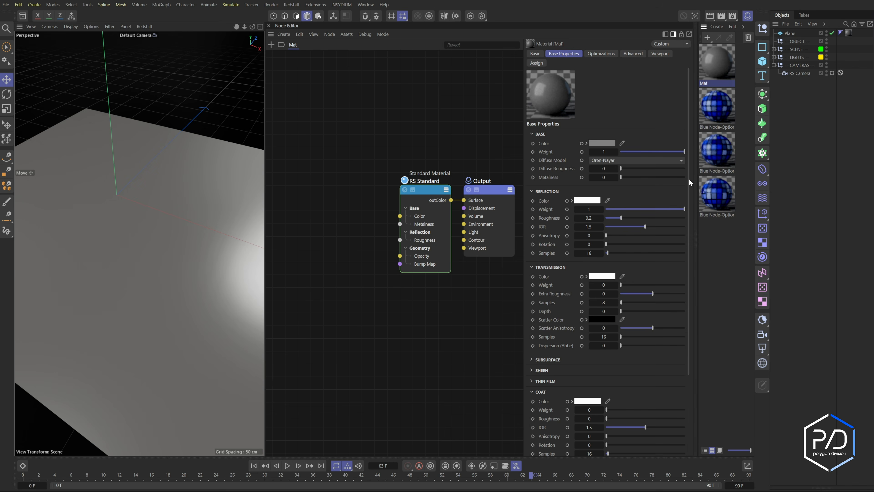
middle_click_drag(286, 233, 322, 238)
double_click(322, 220)
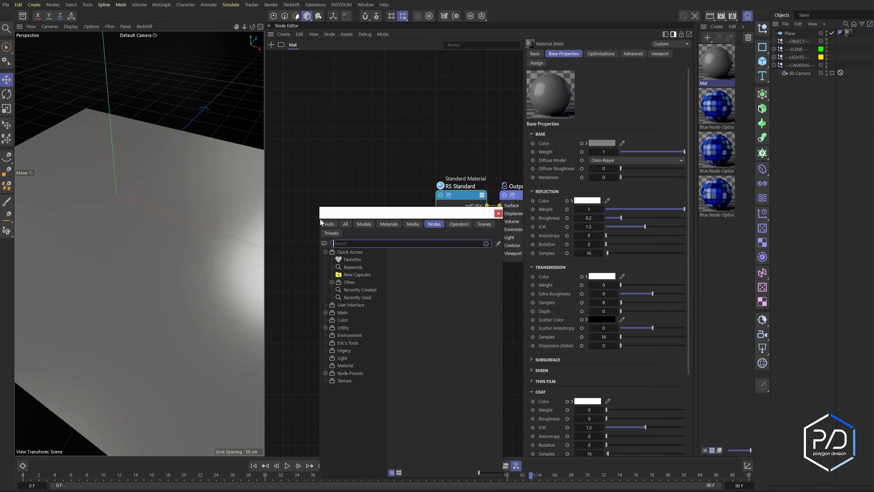
type("tiles")
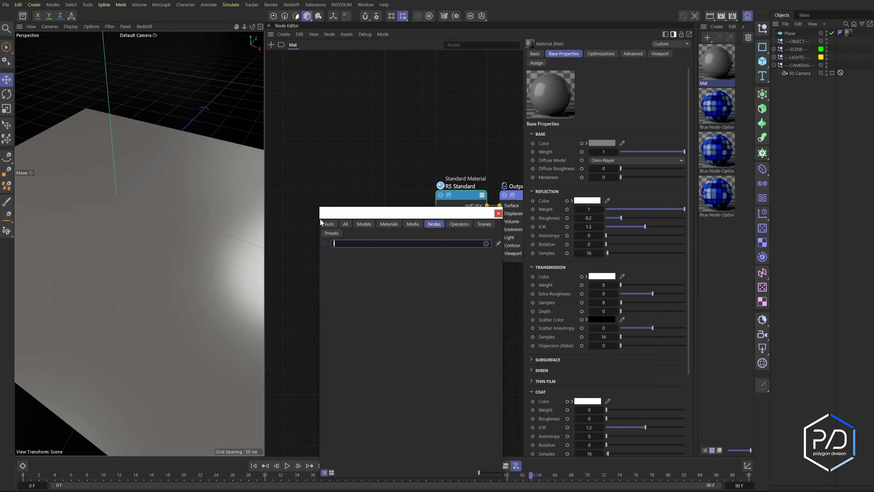
key("Return")
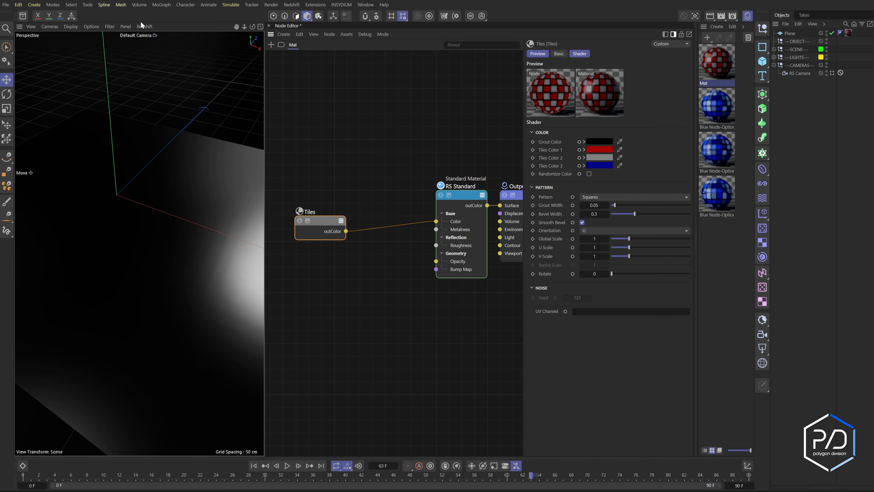
- Enable Redshift rendering in the viewport and set the RS Standard material's reflection weight to 0
left_click(141, 25)
left_click(153, 40)
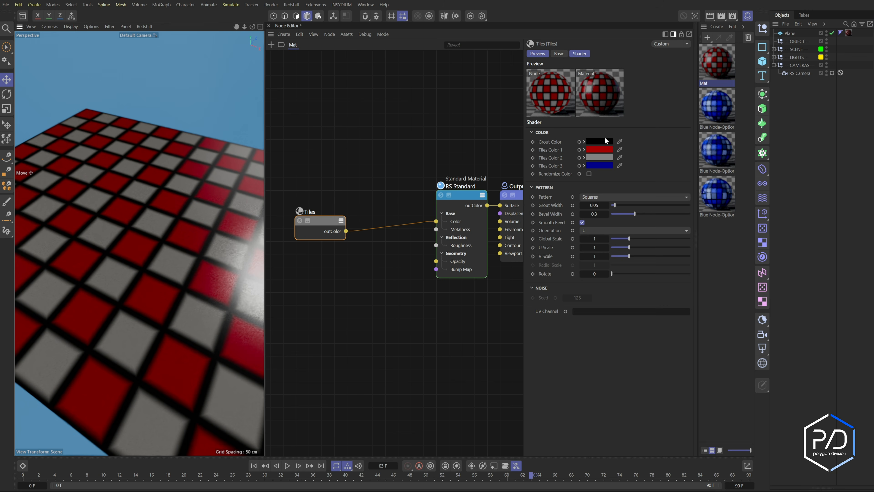
left_click(455, 195)
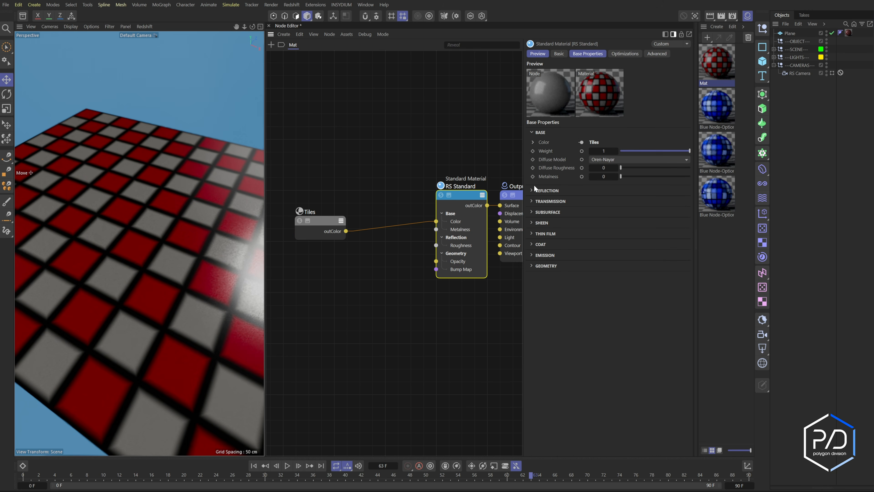
left_click(571, 206)
left_click_drag(615, 208, 589, 209)
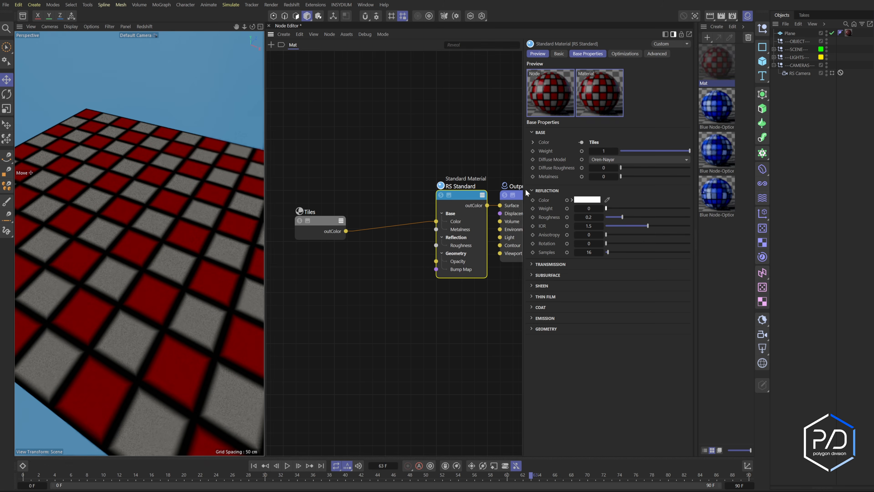
- Set the Tiles node's grout width to 0.2 and bevel width to 0.01
left_click(316, 217)
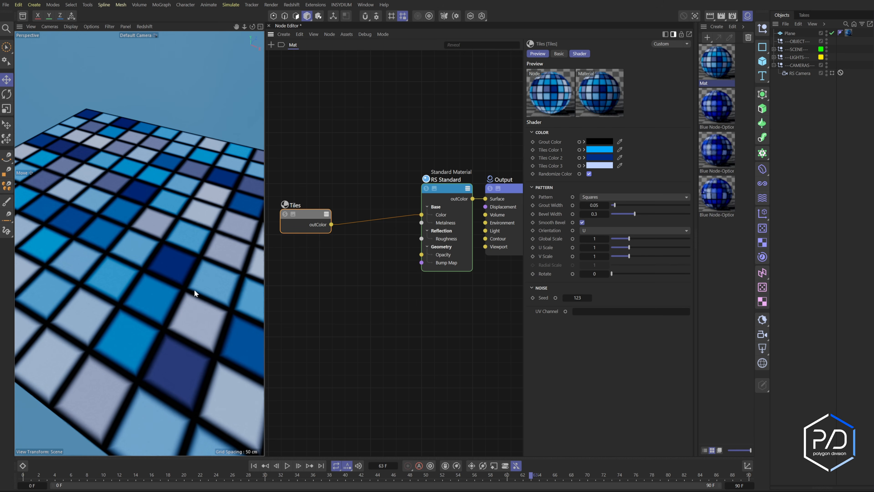
double_click(597, 206)
type(".2")
key("Tab")
type(".01")
key("Return")
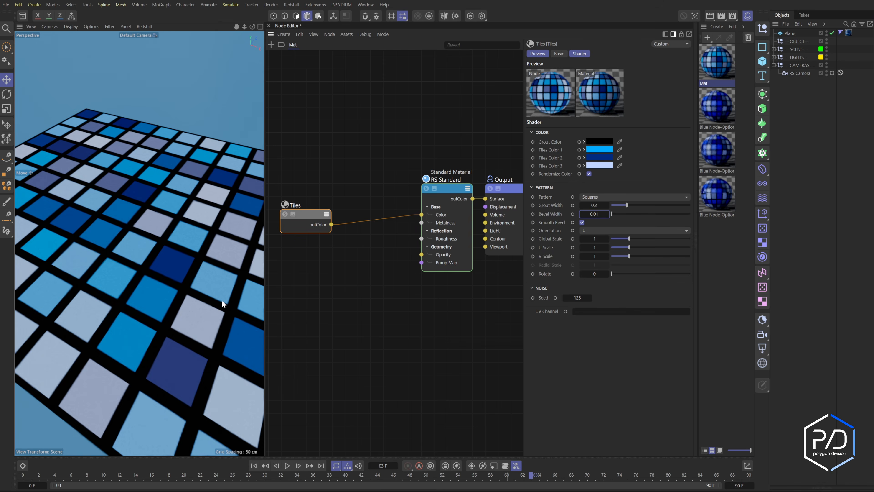
- Add a Maxon Noise node, collapse its preview and place it above the Tiles node
right_click_drag(227, 296, 221, 268, "alt")
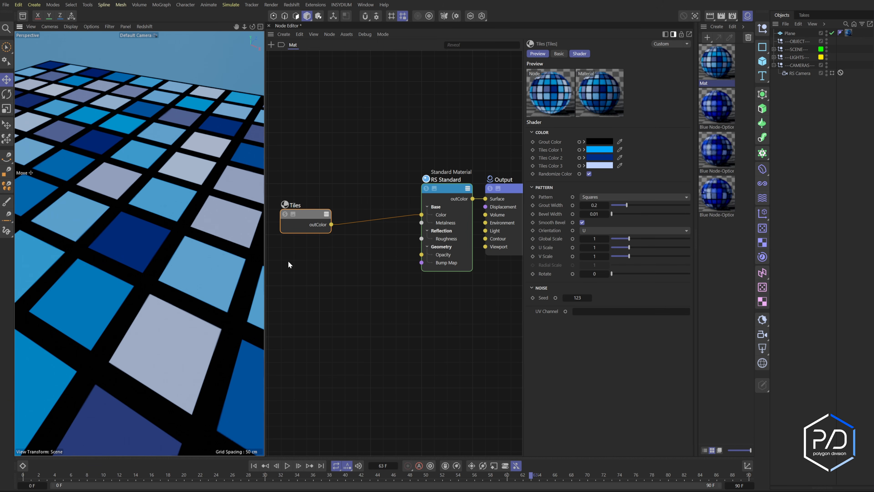
double_click(308, 266)
key("Return")
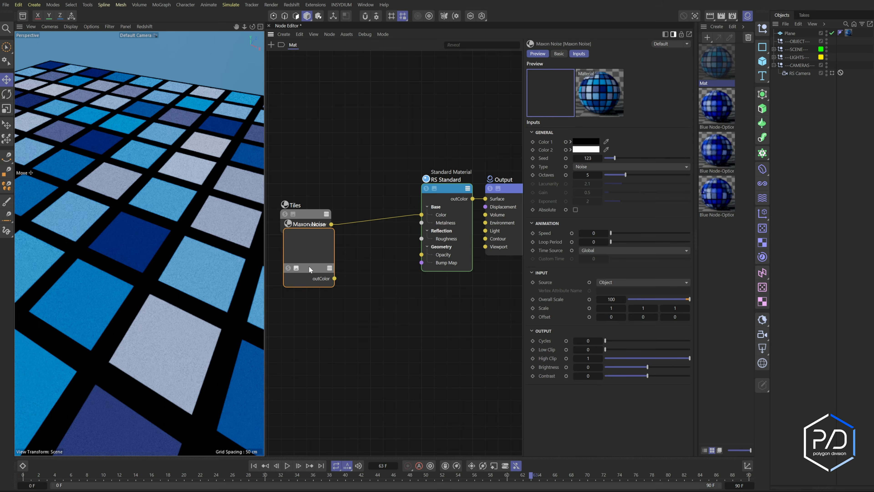
left_click(296, 268)
left_click_drag(315, 271, 313, 152)
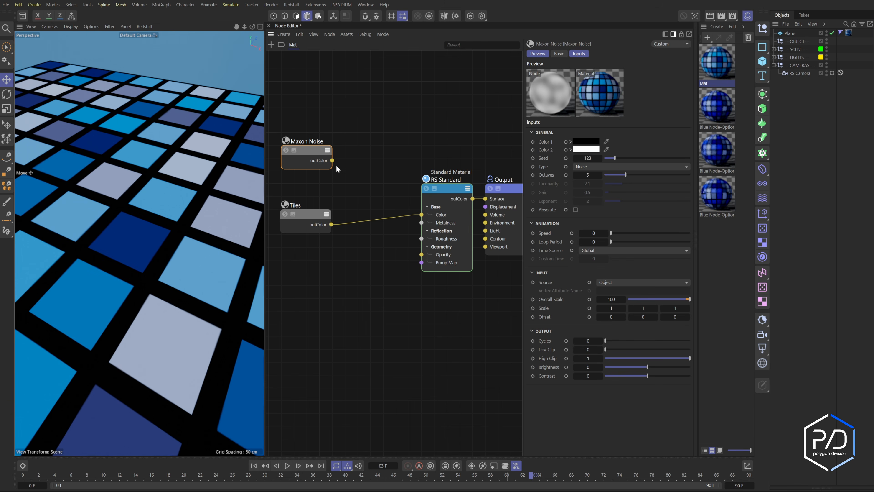
- Add a Distorter node with collapsed preview and position it below the Tiles node
left_click_drag(321, 216, 309, 192)
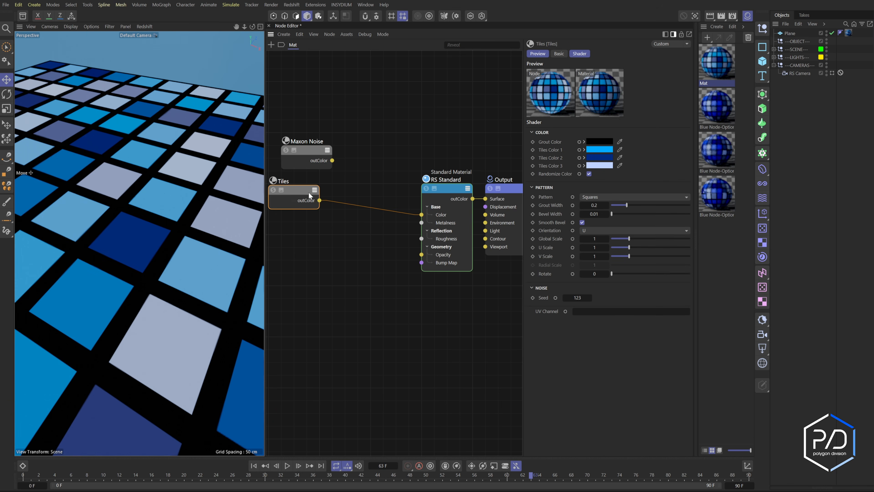
double_click(340, 264)
left_click_drag(382, 260, 375, 144)
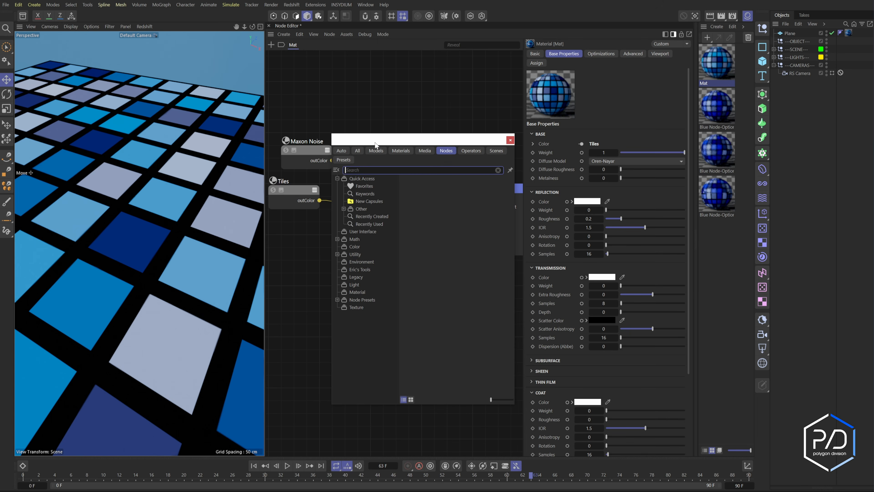
type("dist")
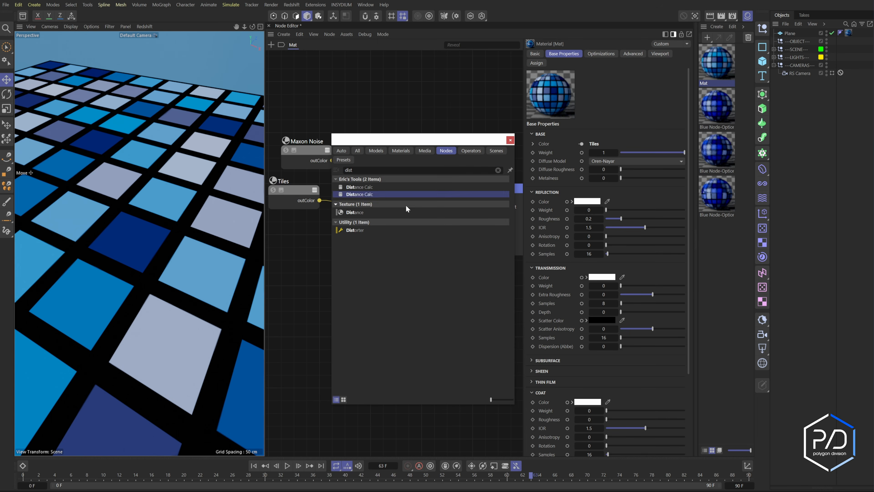
key("Return")
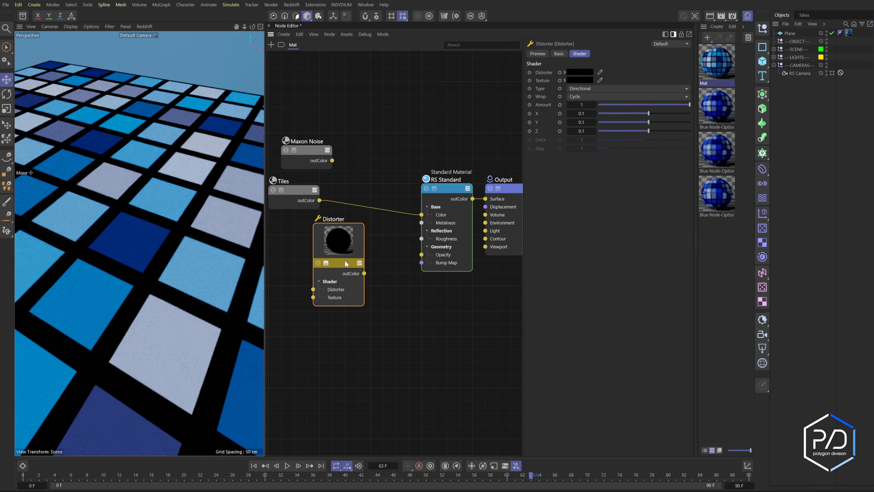
left_click(325, 261)
left_click_drag(351, 226, 383, 226)
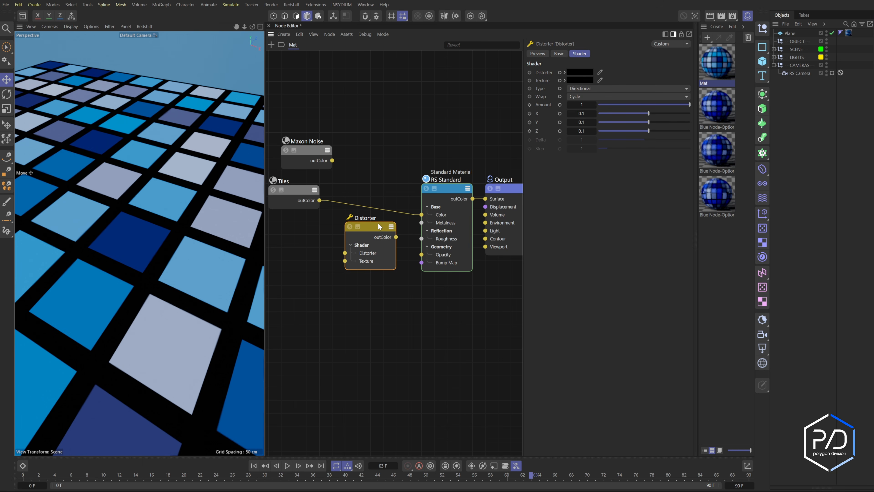
left_click_drag(371, 231, 358, 230)
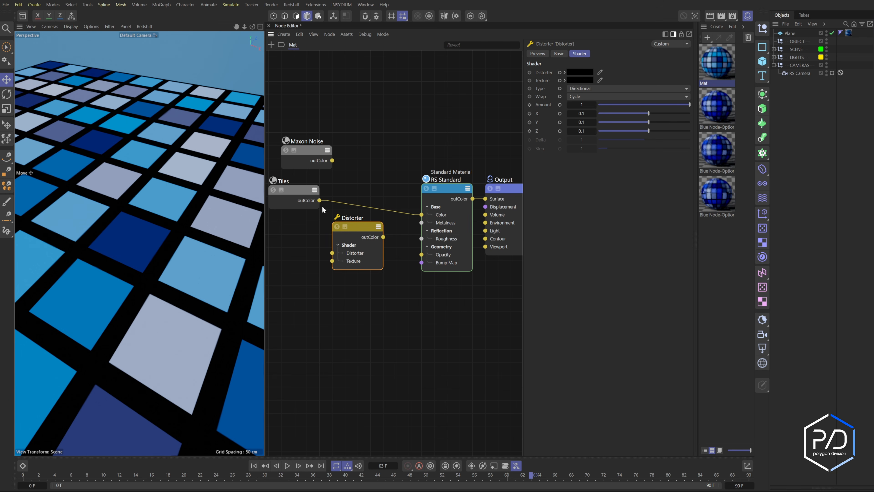
- Connect Tiles to the Distorter's texture, Maxon Noise to its distorter input, and the Distorter output to the material's color
left_click_drag(319, 200, 332, 261)
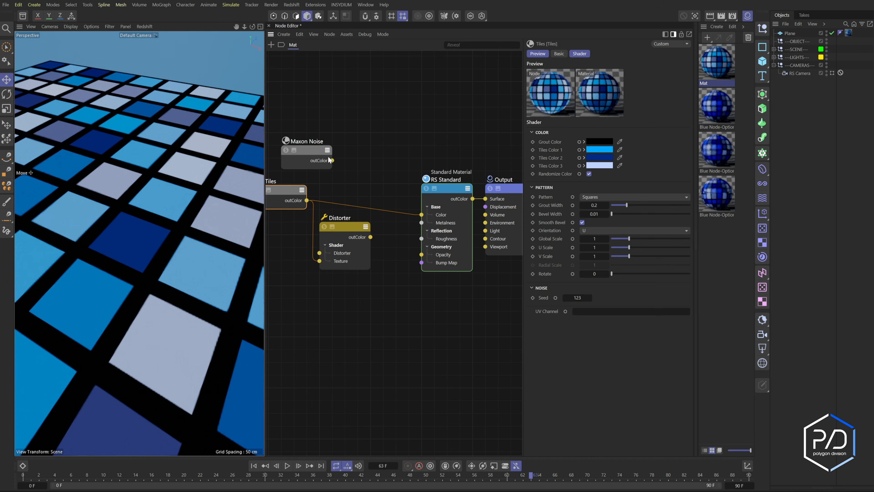
left_click(326, 153)
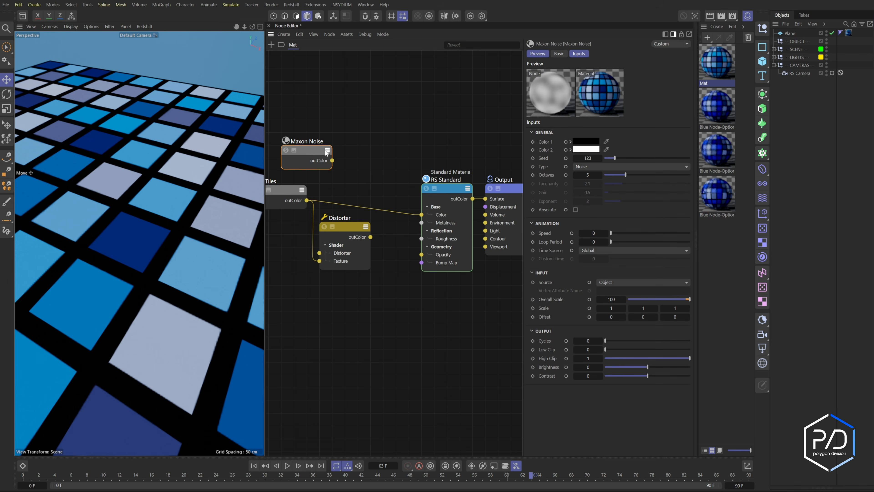
left_click_drag(332, 161, 319, 253)
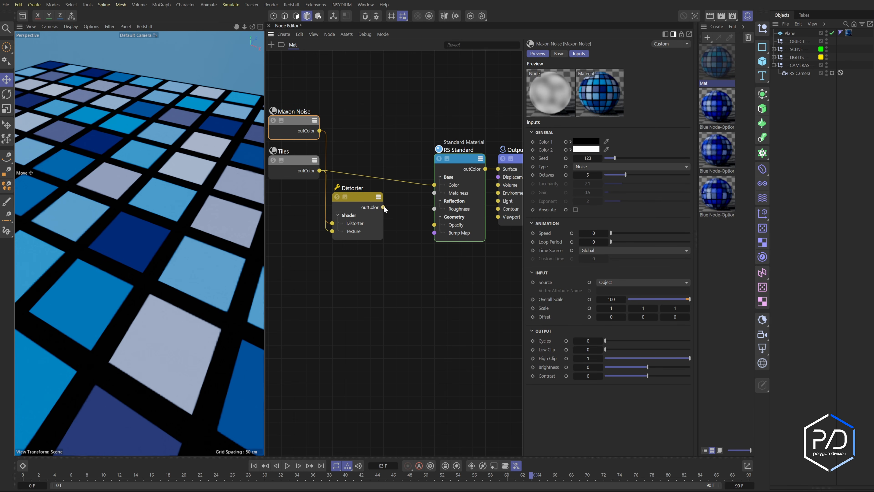
left_click_drag(384, 208, 434, 185)
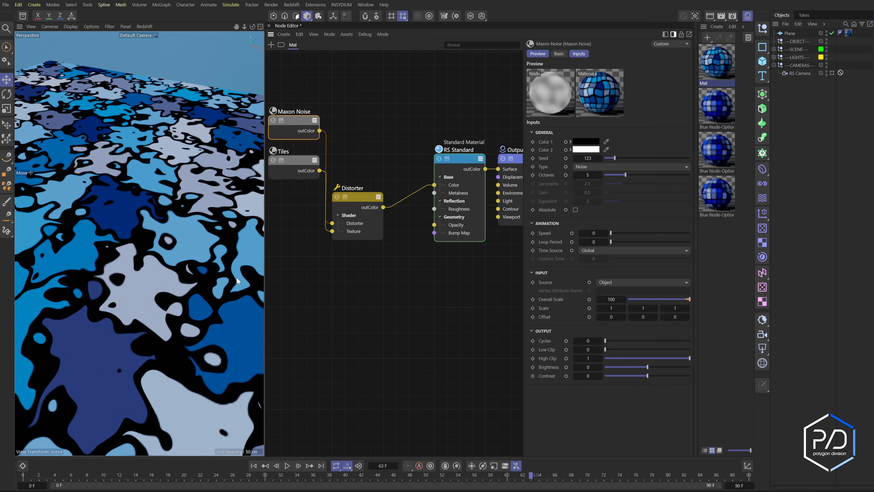
- Set the Maxon Noise node's overall scale to 0.1
left_click(611, 299)
type(".1")
key("Return")
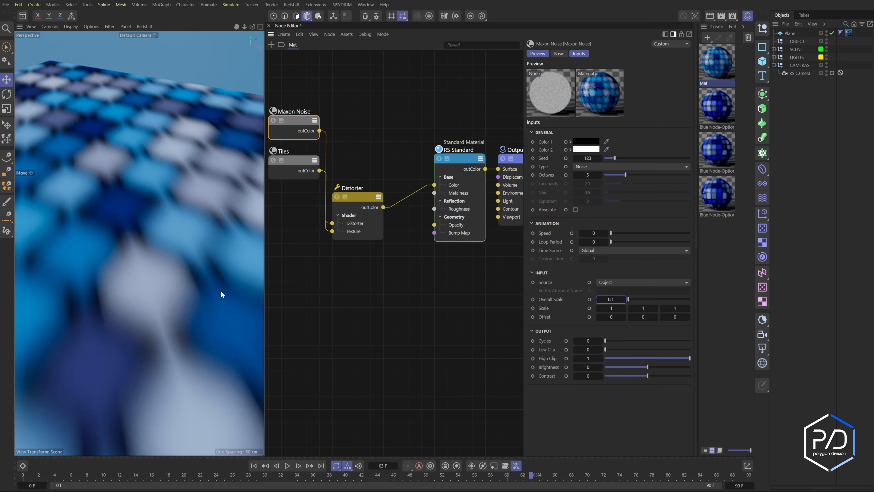
- Set the Distorter node's type to Flow Field
left_click(363, 205)
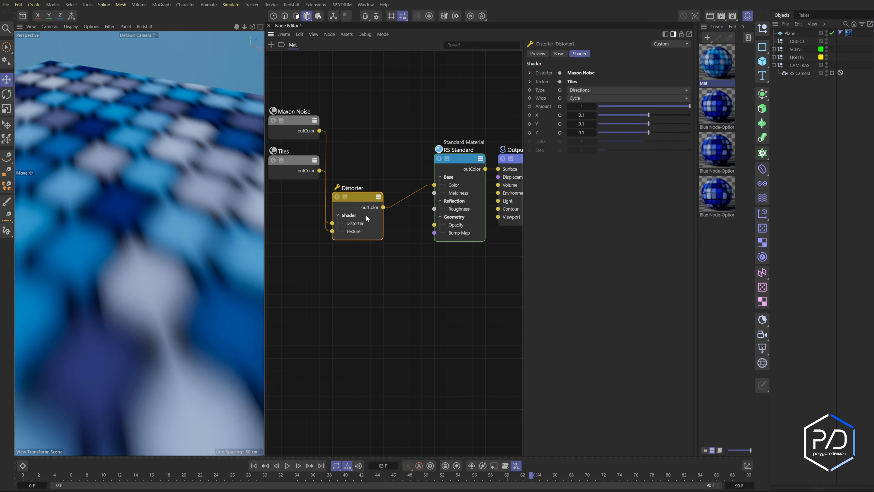
left_click(588, 89)
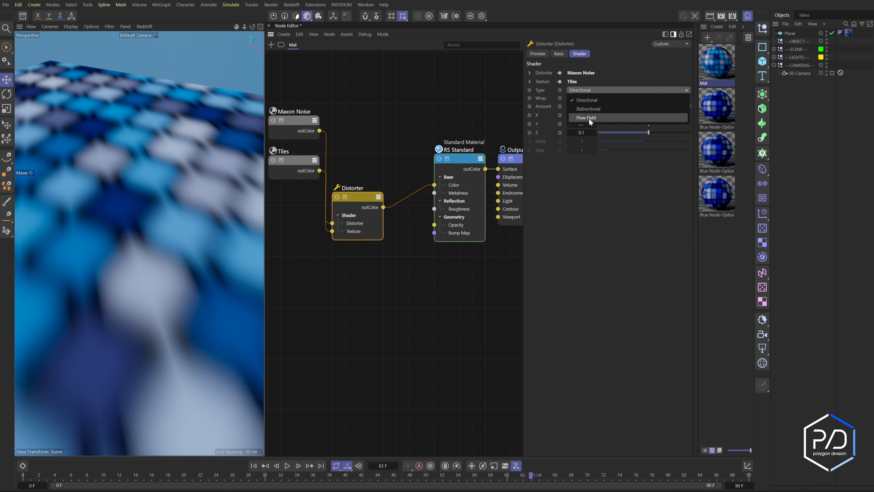
left_click(589, 118)
left_click(588, 98)
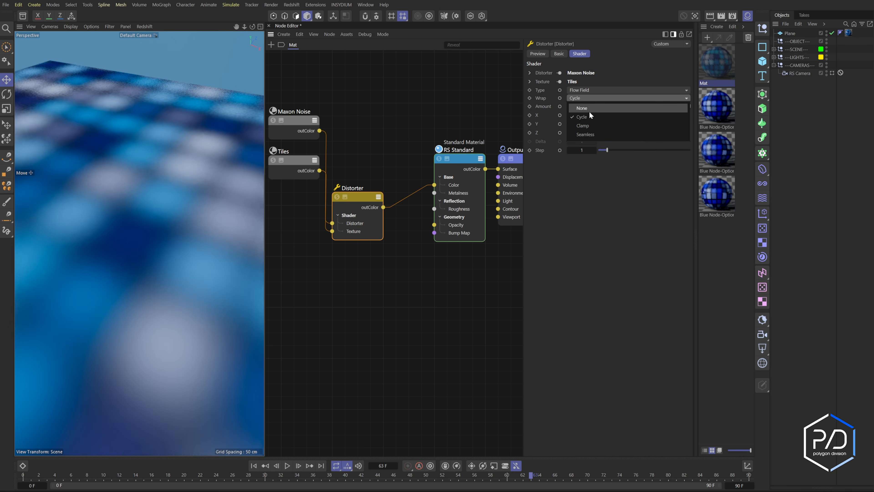
left_click(163, 290)
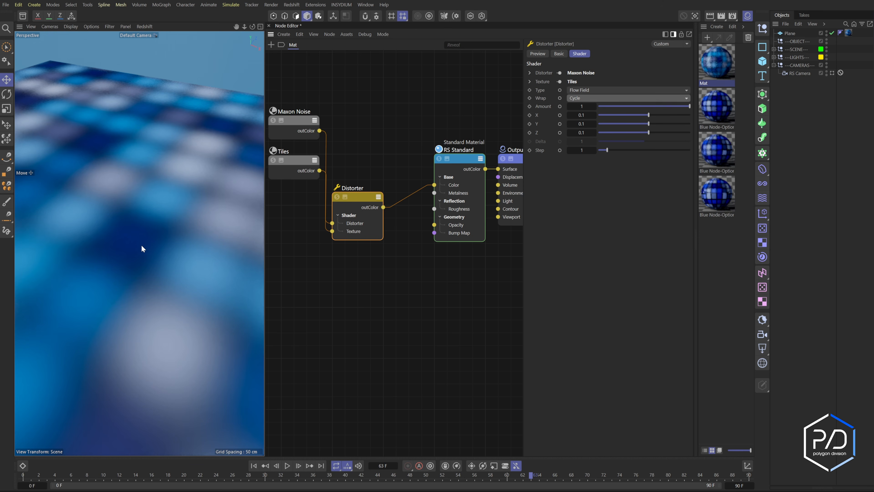
mouse_move(674, 108)
left_mouse_down()
mouse_move(655, 107)
mouse_move(691, 108)
left_mouse_up()
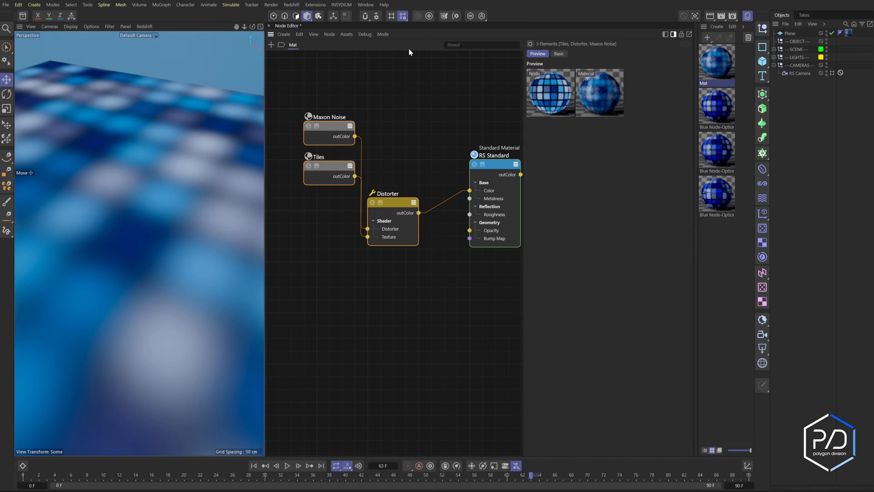
- Group the Maxon Noise, Tiles and Distorter nodes into one group node and collapse its preview
left_click_drag(432, 68, 302, 280)
right_click(392, 202)
left_click(412, 241)
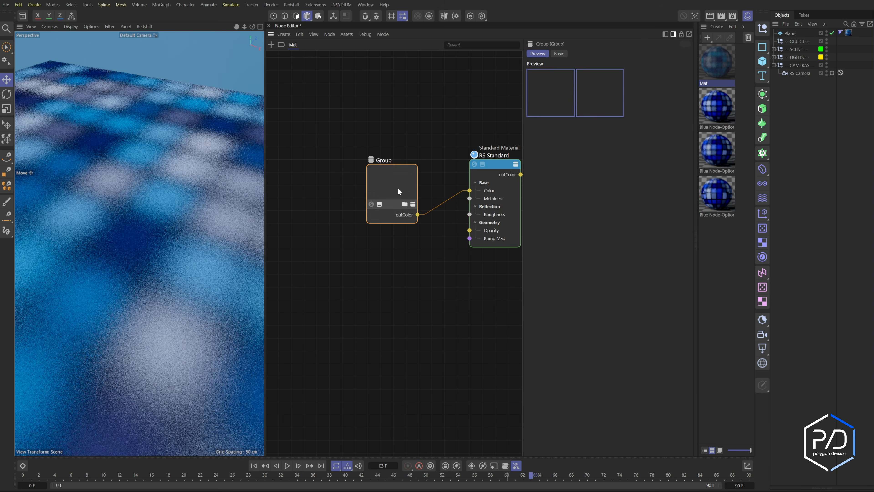
left_click_drag(398, 204, 393, 168)
left_click(381, 173)
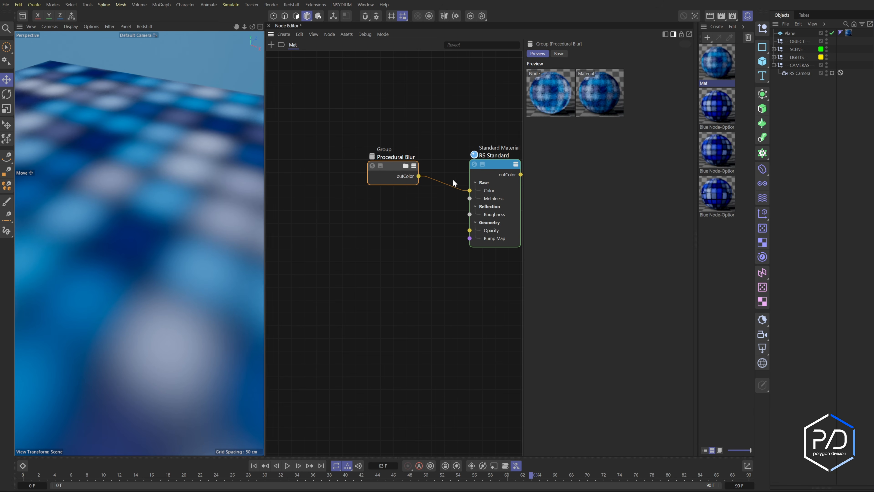
- Inside the Procedural Blur group, expose the Distorter's Amount as a new group input and name it Blur Amount
left_click(404, 168)
middle_click_drag(402, 283, 422, 269)
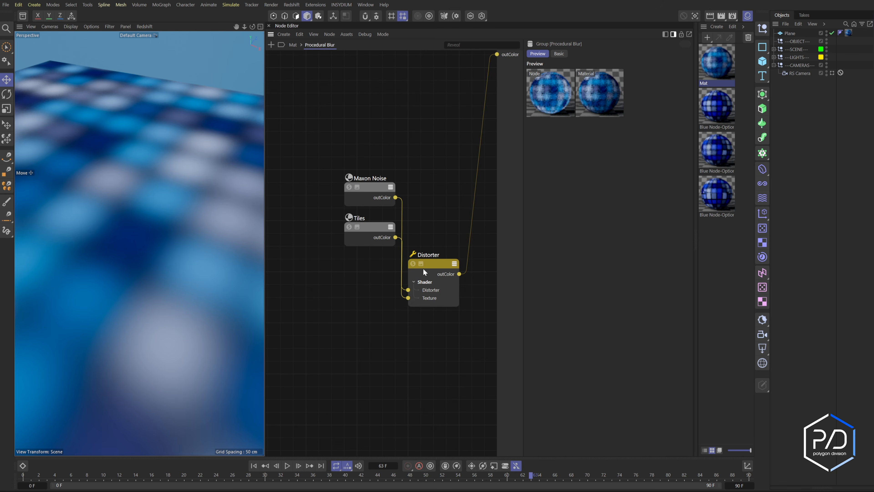
left_click(438, 282)
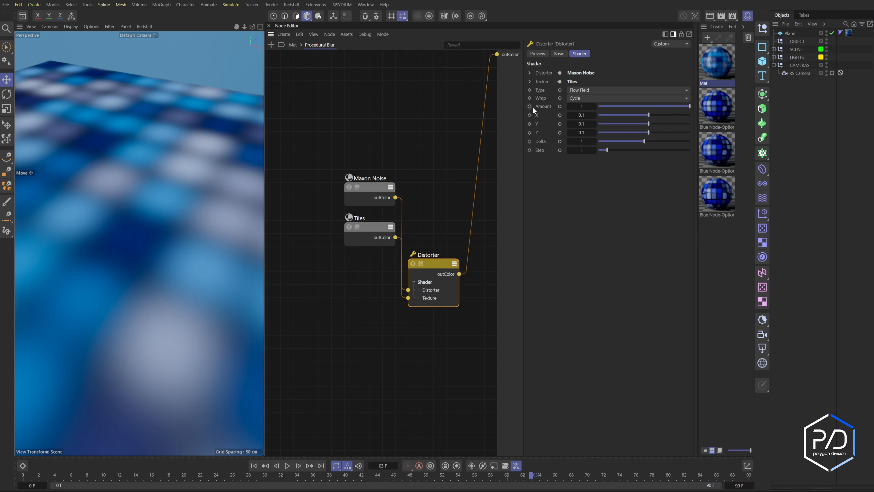
left_click(560, 106)
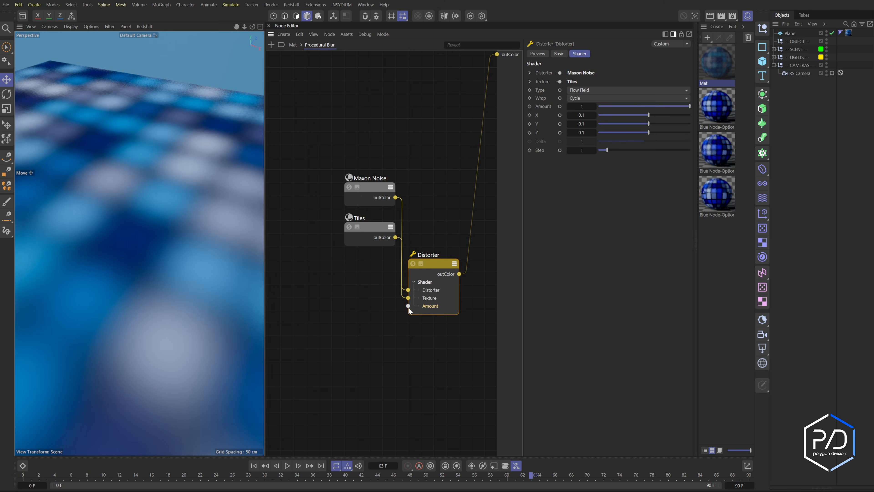
left_click_drag(408, 306, 290, 150)
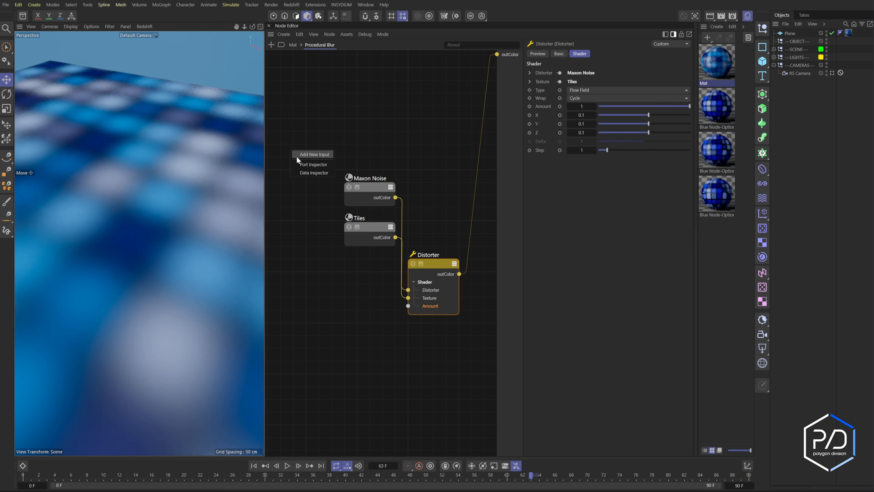
left_click(313, 155)
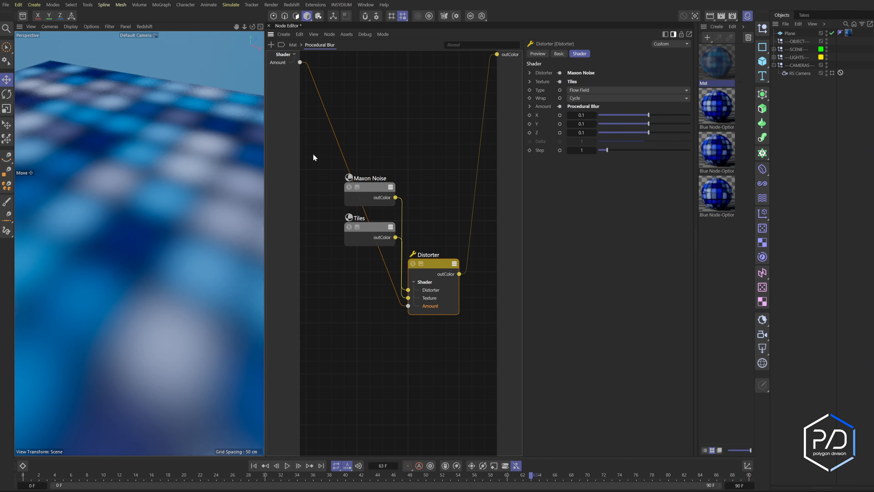
double_click(281, 62)
type("Blur Amount")
key("Return")
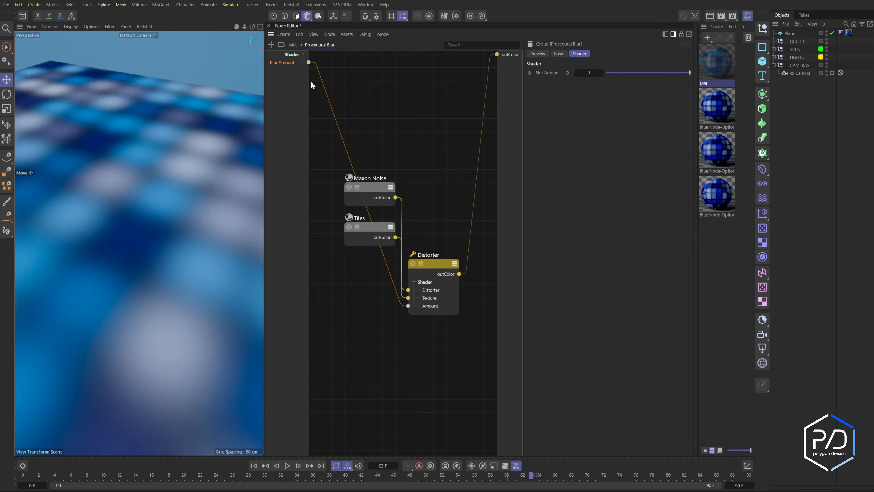
- Disconnect Tiles from the Distorter's Texture input and expose that Texture input as a new group input
mouse_move(676, 72)
left_mouse_down()
mouse_move(653, 74)
mouse_move(690, 72)
left_mouse_up()
middle_click_drag(355, 255, 388, 258)
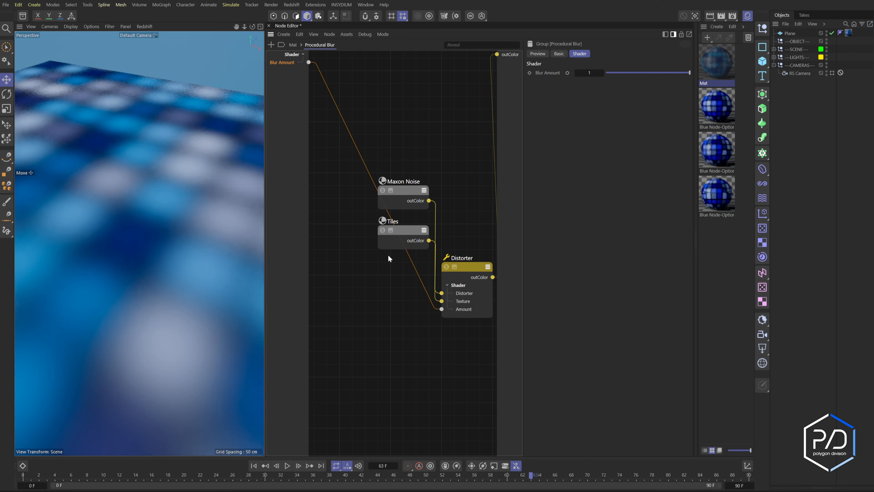
left_click(407, 236)
left_click_drag(415, 230, 362, 258)
left_click(437, 301)
key("Delete")
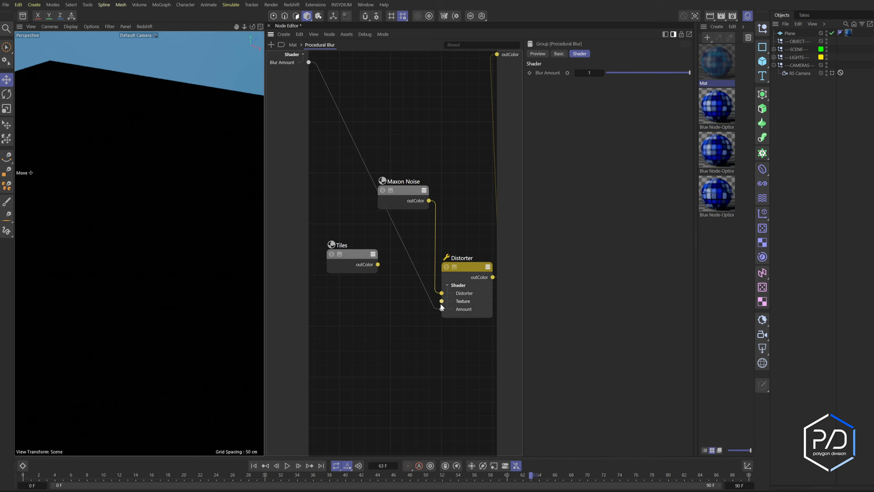
left_click_drag(442, 301, 369, 295)
left_click(395, 301)
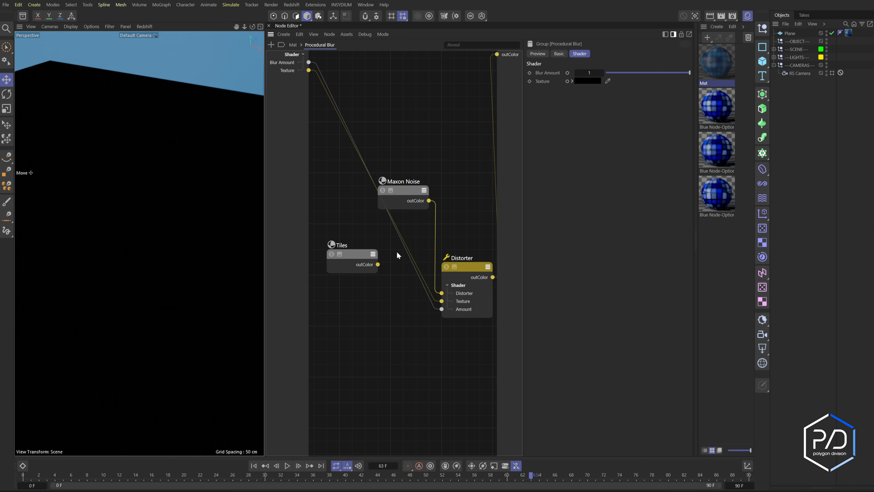
- Move the Tiles node out of the group and connect it to the group's Texture input
left_click(356, 258)
key("Delete")
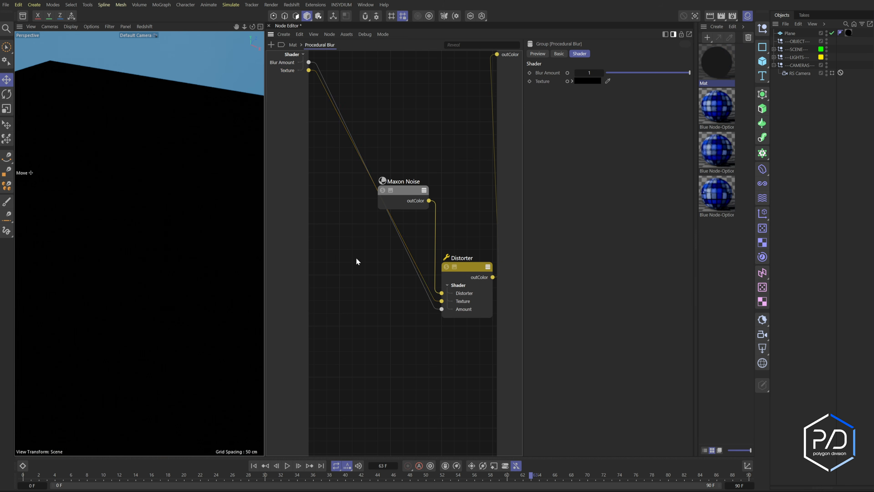
left_click(294, 45)
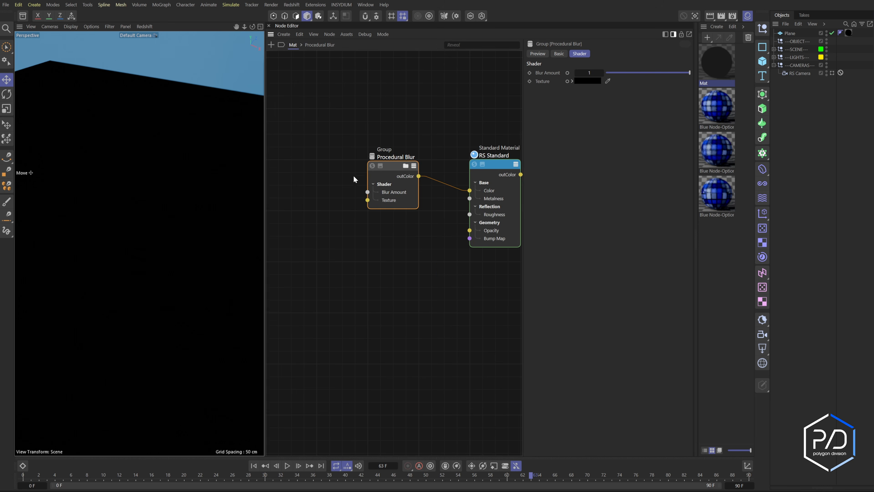
left_click(374, 251)
key("ctrl+v")
left_click_drag(382, 252, 298, 184)
left_click_drag(329, 187, 368, 200)
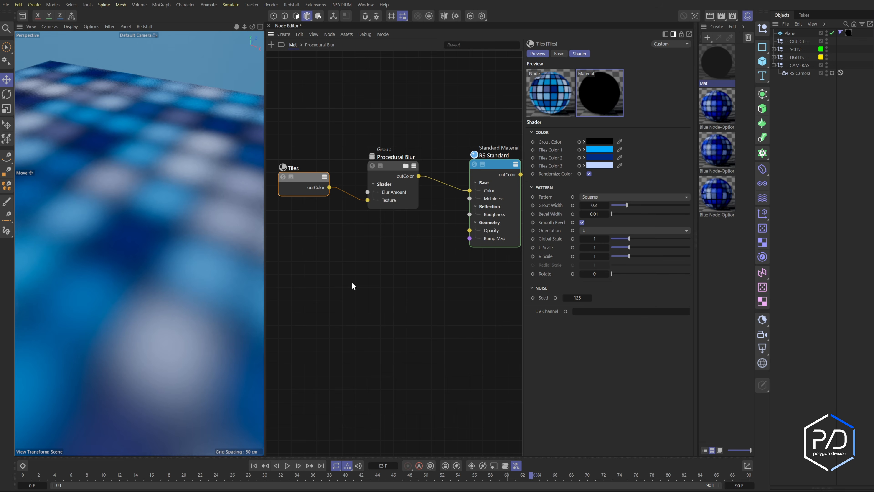
- Edit the Blur Amount port so both its value limits and slider limits range from 0 to 1
left_click(379, 178)
mouse_move(688, 72)
left_mouse_down()
mouse_move(612, 73)
mouse_move(694, 72)
left_mouse_up()
left_click(405, 166)
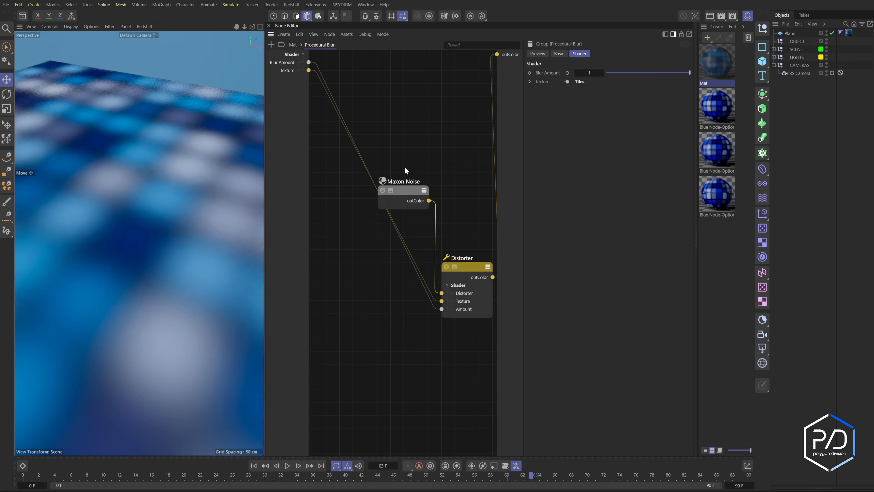
right_click(284, 62)
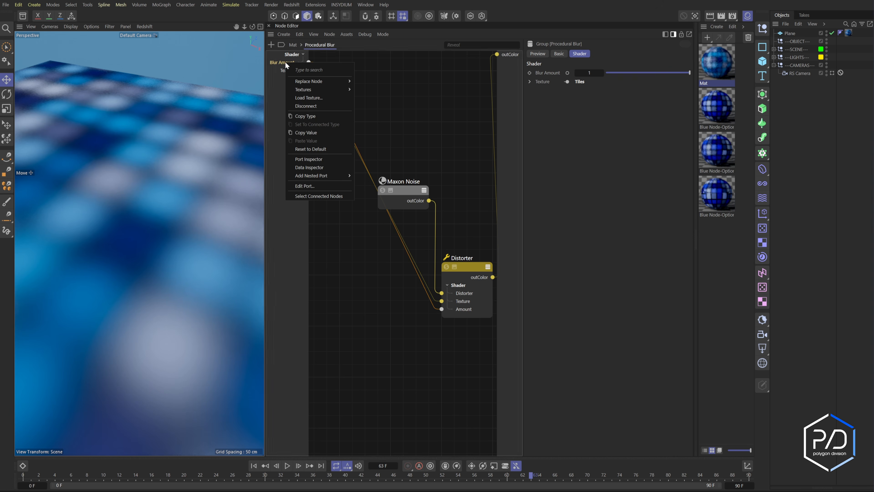
left_click(313, 186)
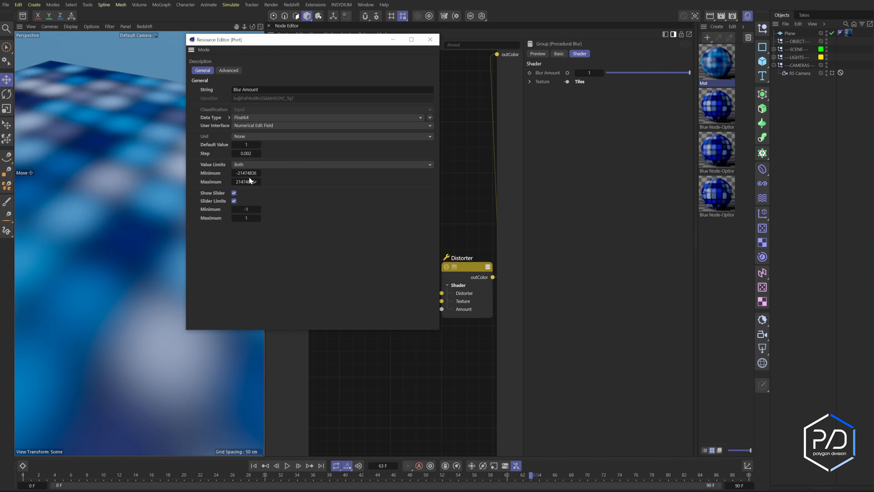
left_click(255, 173)
type("0")
key("Tab")
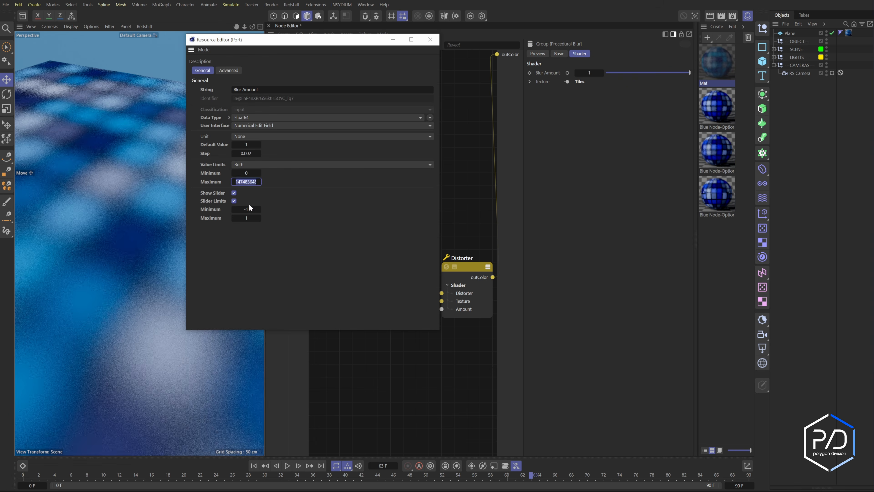
left_click(250, 208)
left_click(246, 181)
type("1")
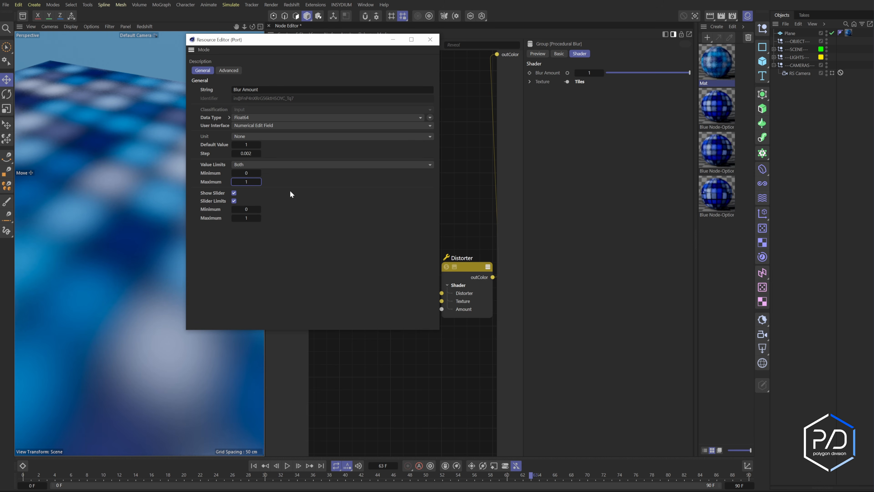
key("Return")
left_click(429, 39)
- Try the Blur Amount slider across its range, then set Blur Amount to 0.5
left_click(611, 73)
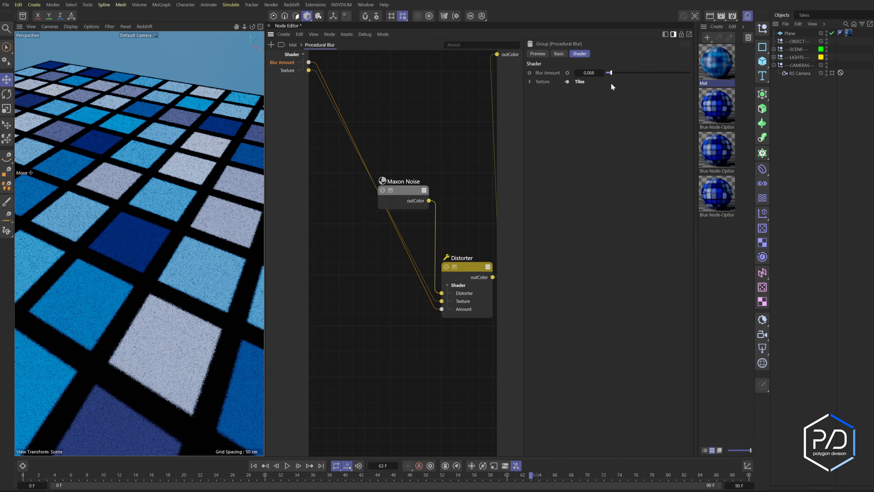
left_click_drag(611, 72, 697, 89)
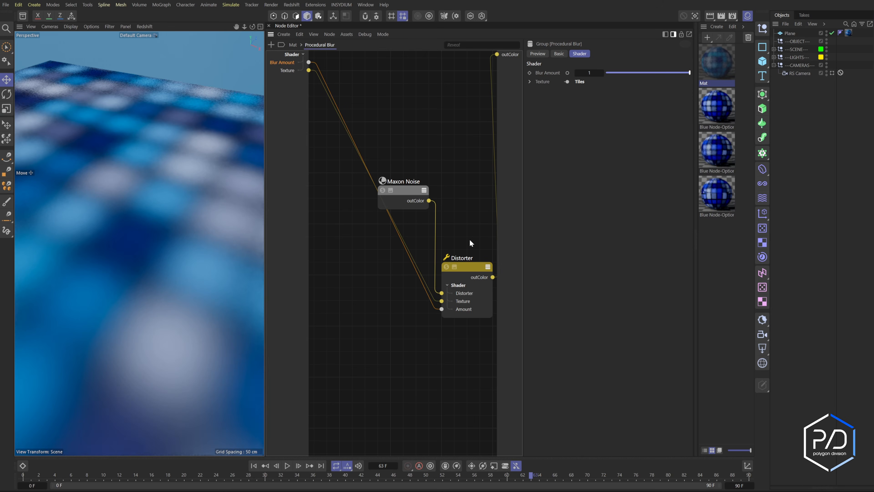
left_click(644, 73)
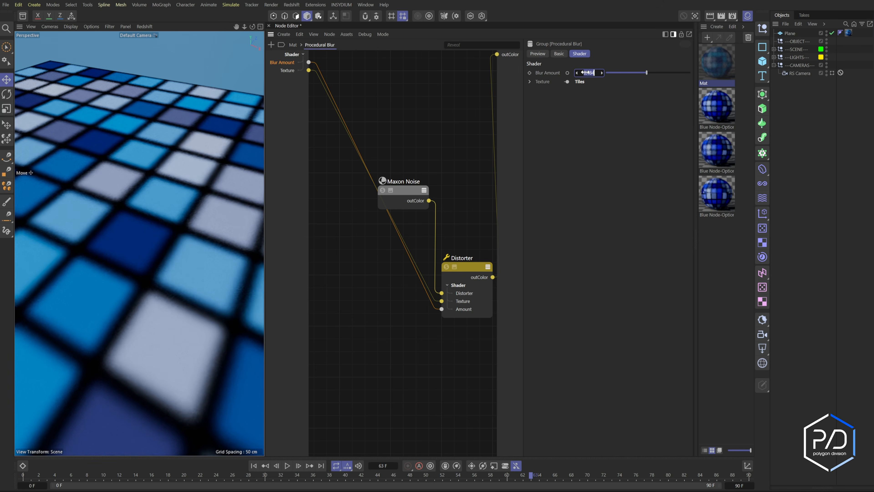
type("0.5")
key("Return")
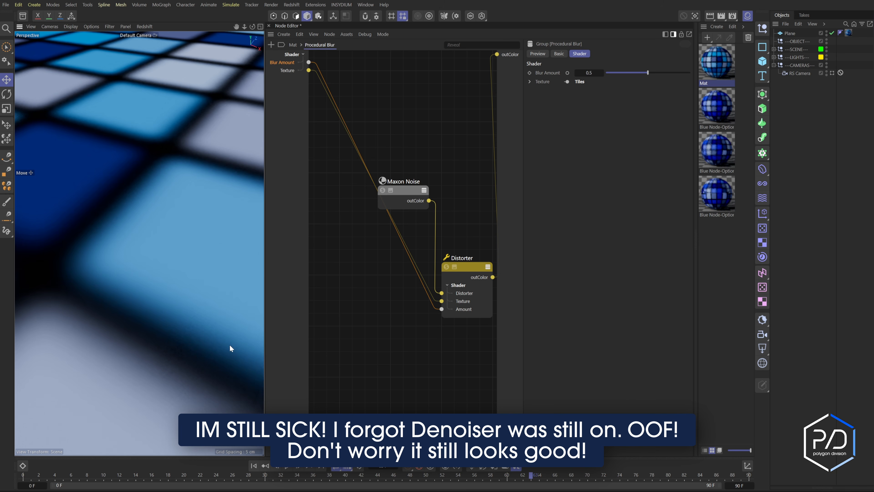
- Disable denoising in the render settings and refresh the Redshift viewport render
left_click(383, 190)
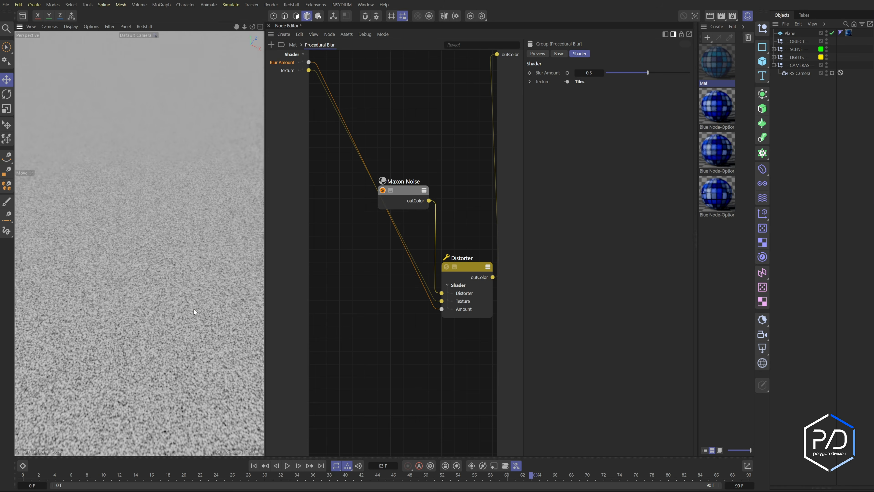
key("ctrl+b")
left_click(609, 239)
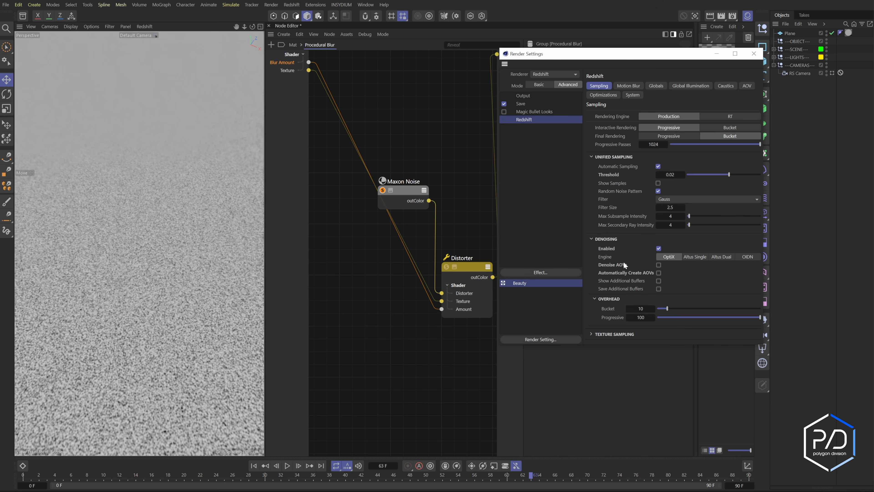
left_click(754, 53)
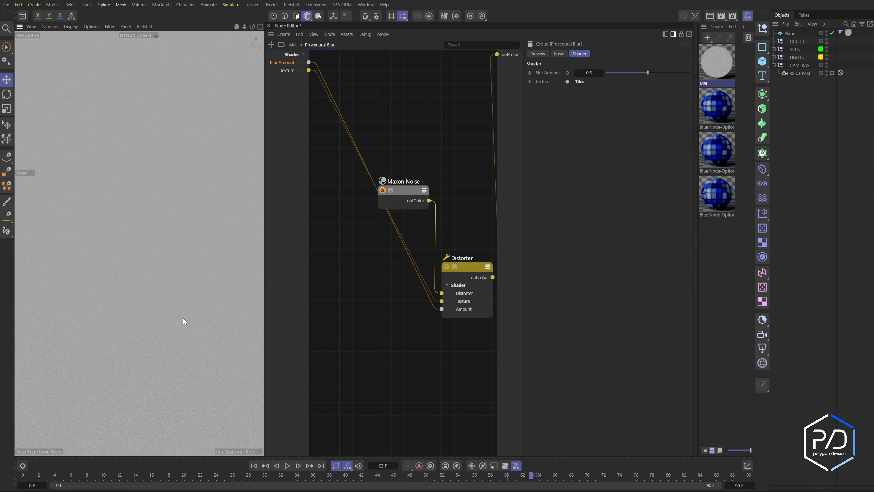
left_click(141, 26)
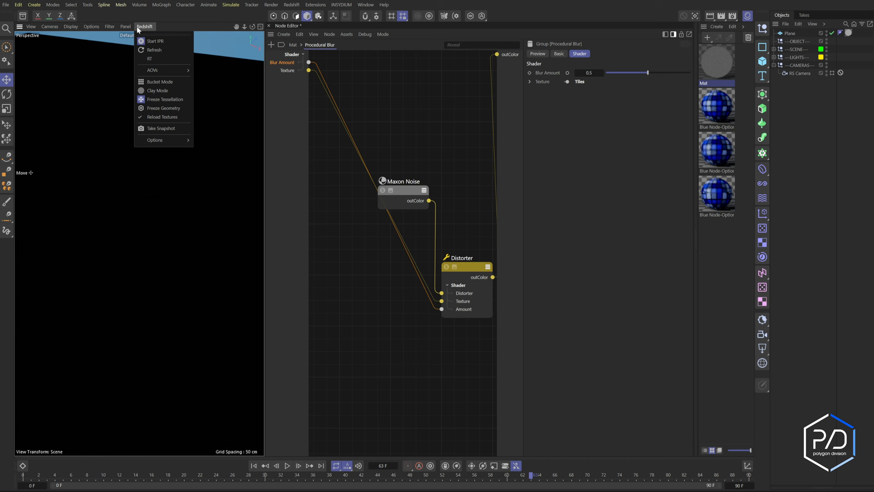
left_click(149, 49)
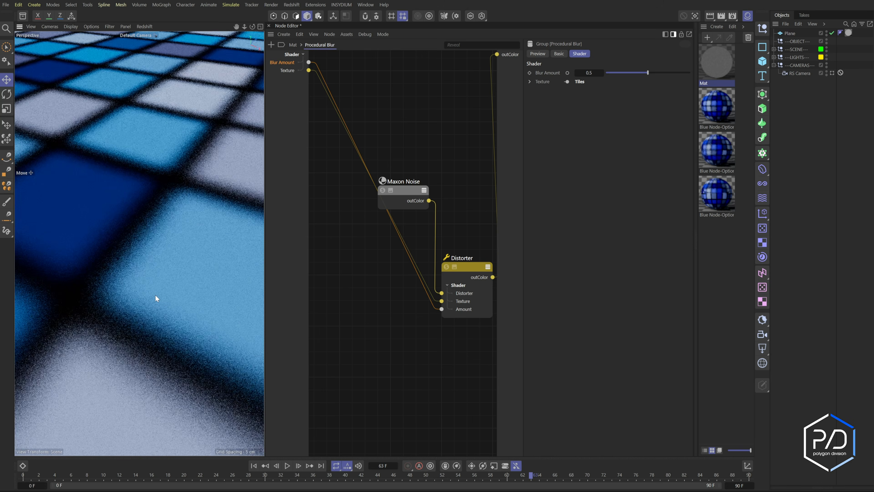
- Set the Maxon Noise node's overall scale to 0.05
scroll(157, 295, "up", 6)
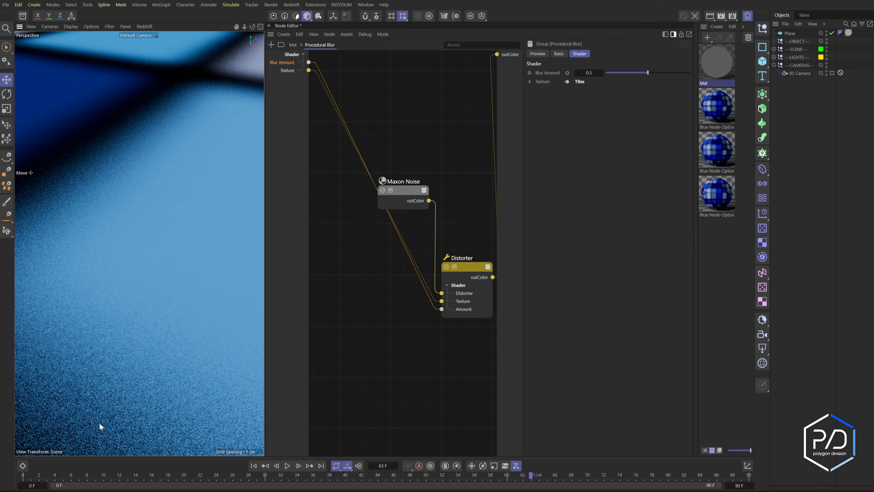
left_click(414, 190)
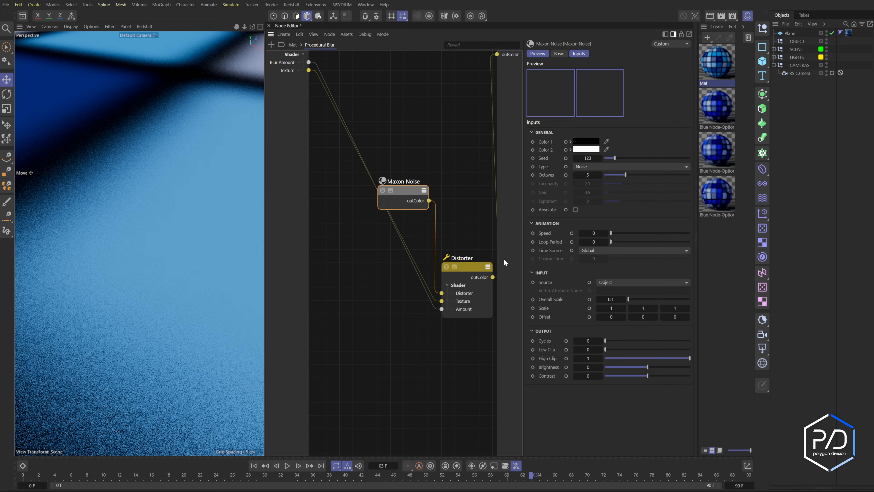
double_click(622, 300)
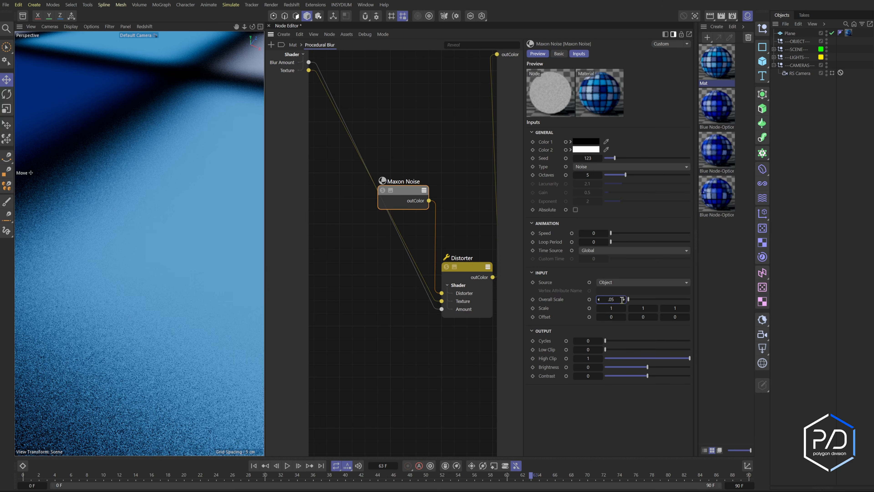
type(".05")
key("Return")
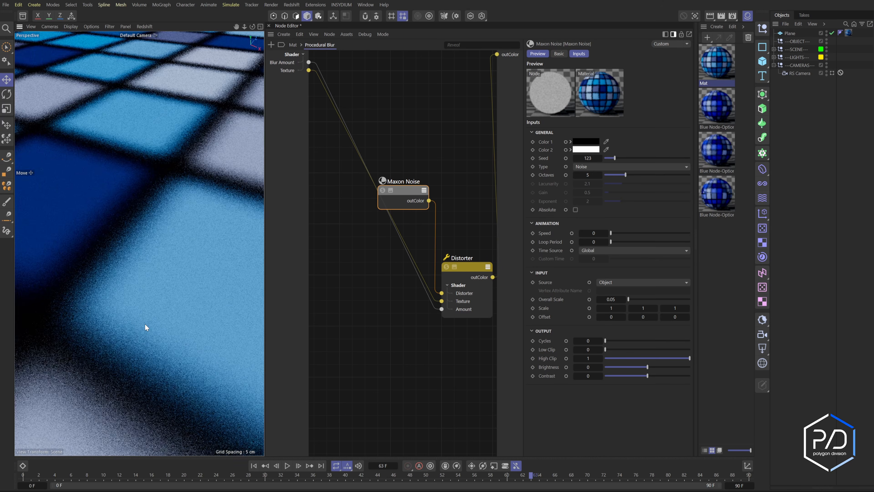
- Add a Ramp node and a Color Layer node inside the group and place them near the Distorter
scroll(144, 324, "down", 6)
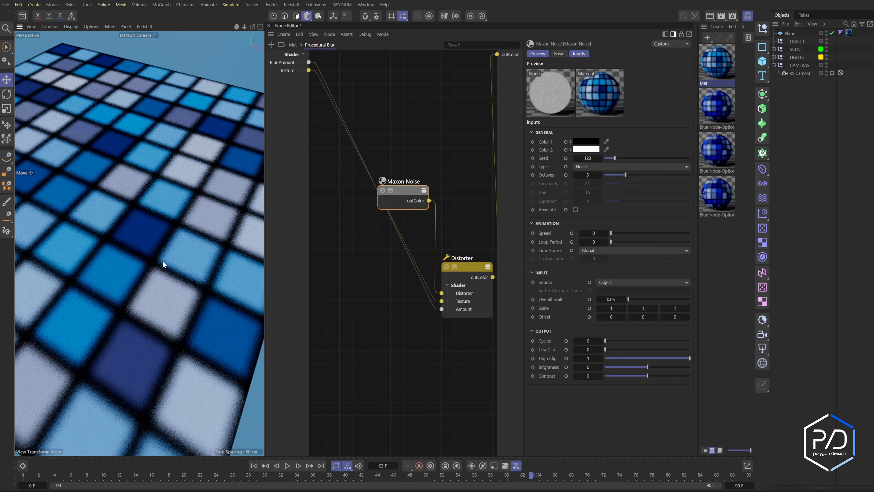
scroll(163, 261, "up", 3)
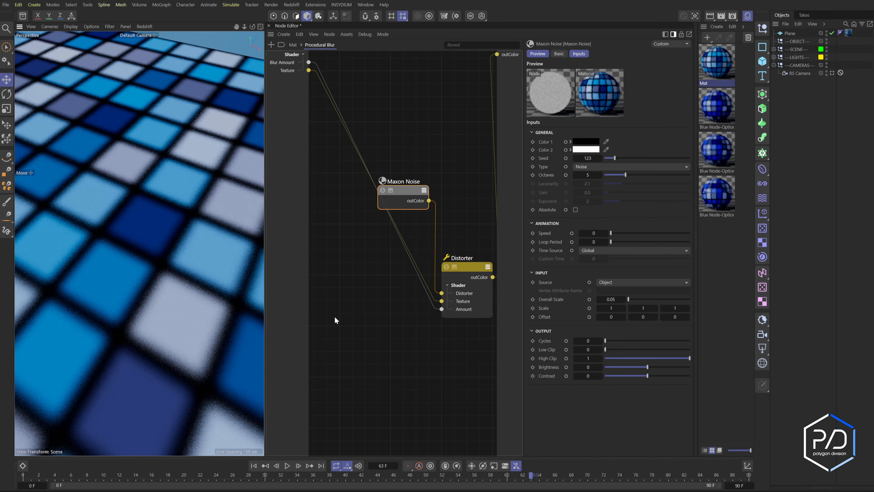
double_click(333, 306)
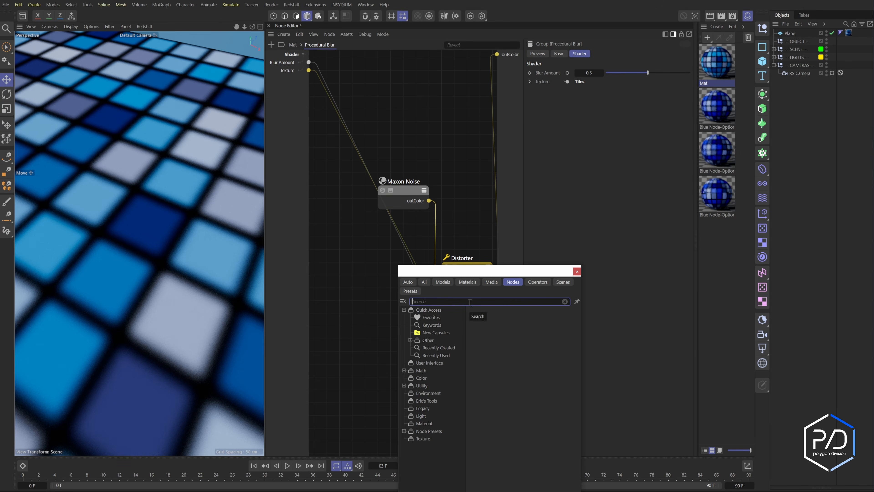
double_click(391, 274)
type("c")
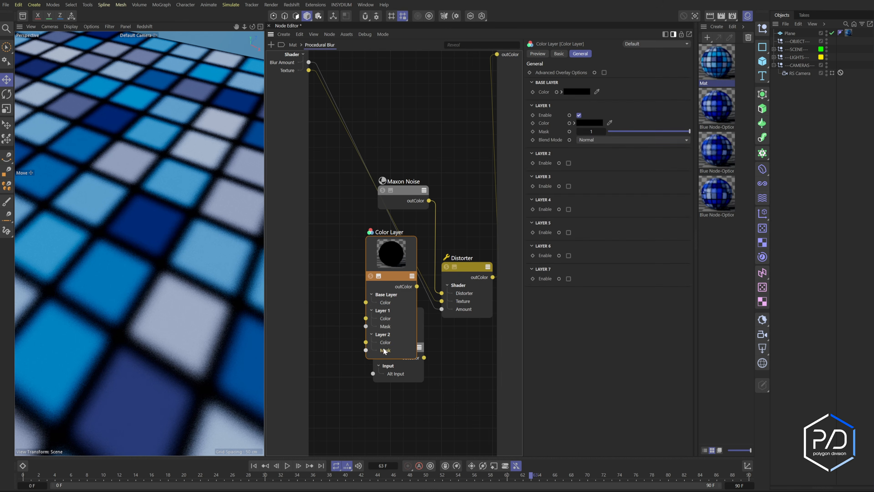
double_click(385, 348)
double_click(386, 342)
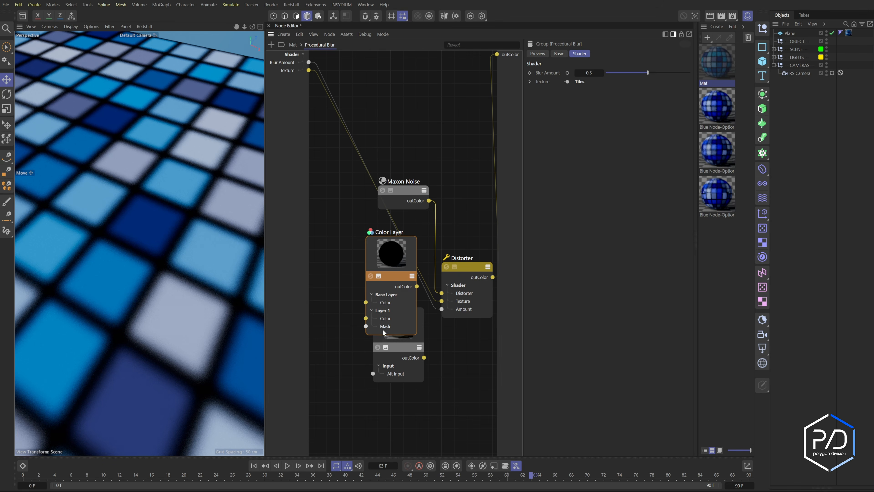
double_click(384, 328)
left_click_drag(398, 278, 410, 289)
left_click_drag(403, 354, 318, 321)
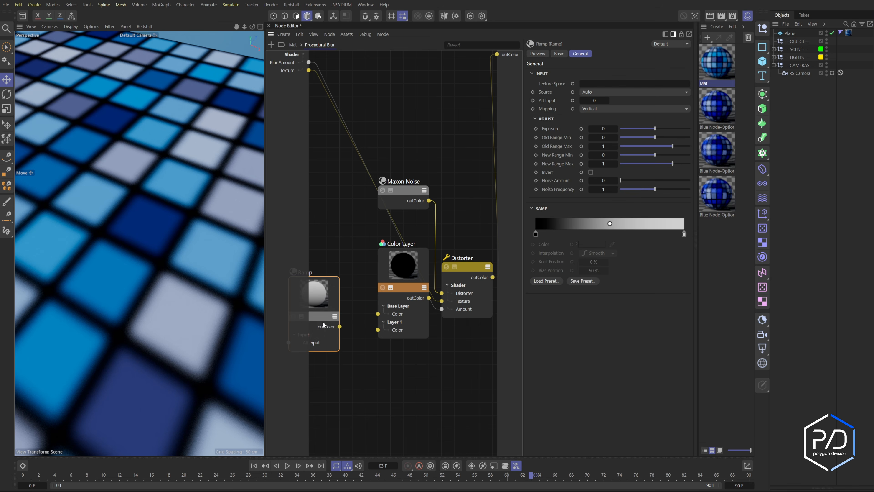
- Set the Ramp's knot interpolation to Linear
left_click(536, 234)
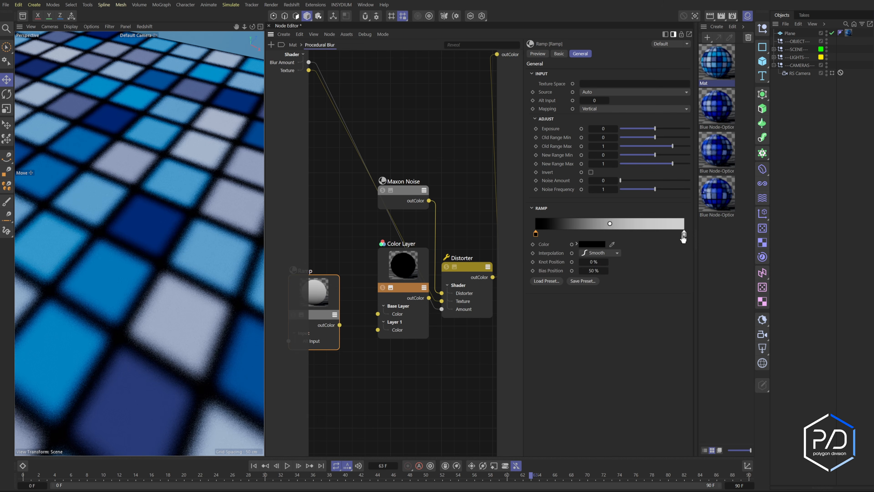
left_click(600, 253)
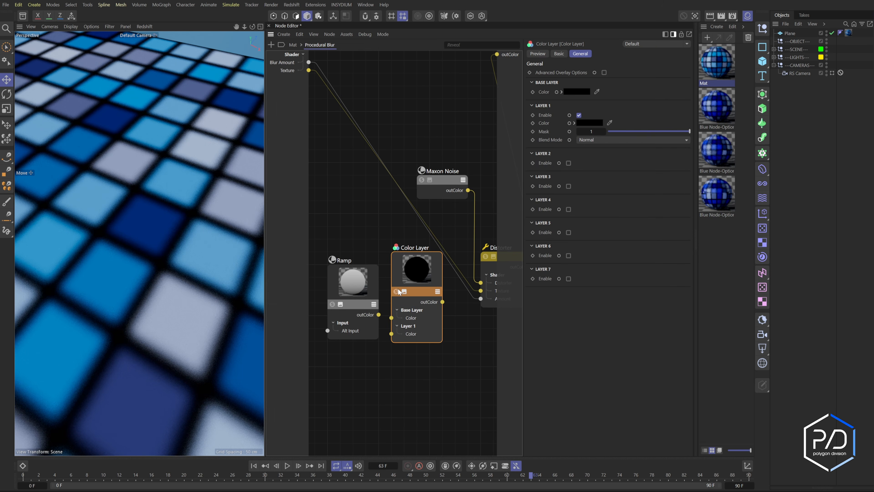
- Rearrange the Maxon Noise, Ramp, Color Layer and Distorter nodes inside the group for clearer wiring
left_click(396, 292)
left_click(404, 291)
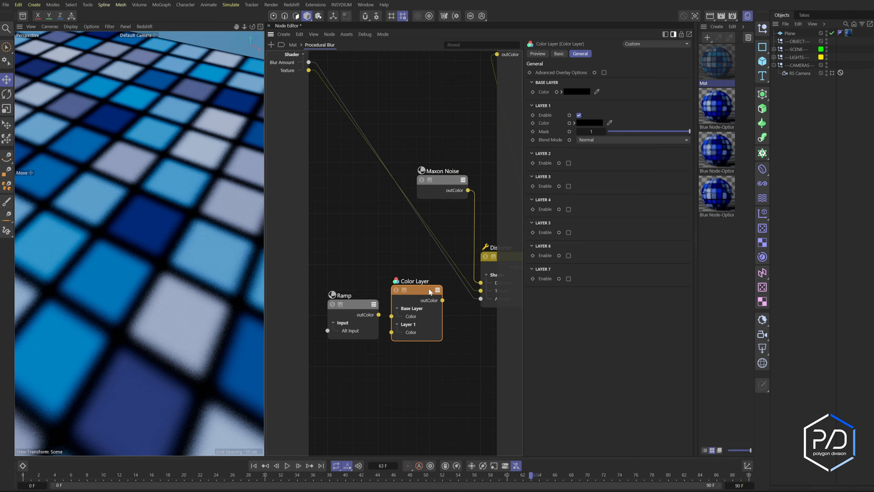
left_click_drag(429, 291, 450, 310)
middle_click_drag(466, 276, 438, 274)
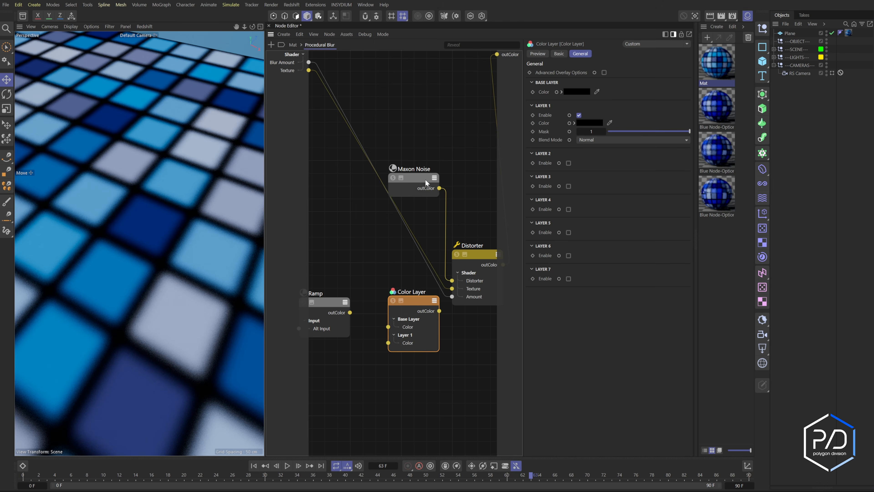
left_click_drag(426, 179, 298, 269)
middle_click_drag(378, 286, 398, 254)
left_click_drag(444, 271, 430, 271)
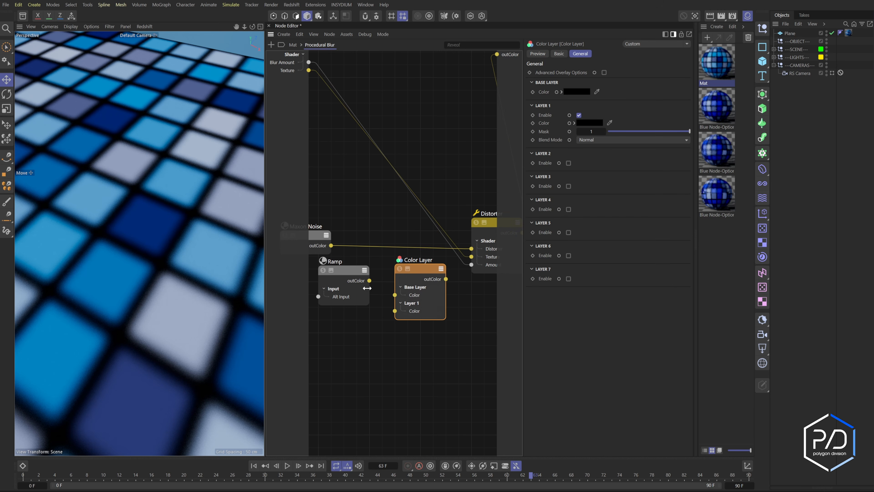
left_click_drag(266, 272, 223, 271)
left_click(747, 16)
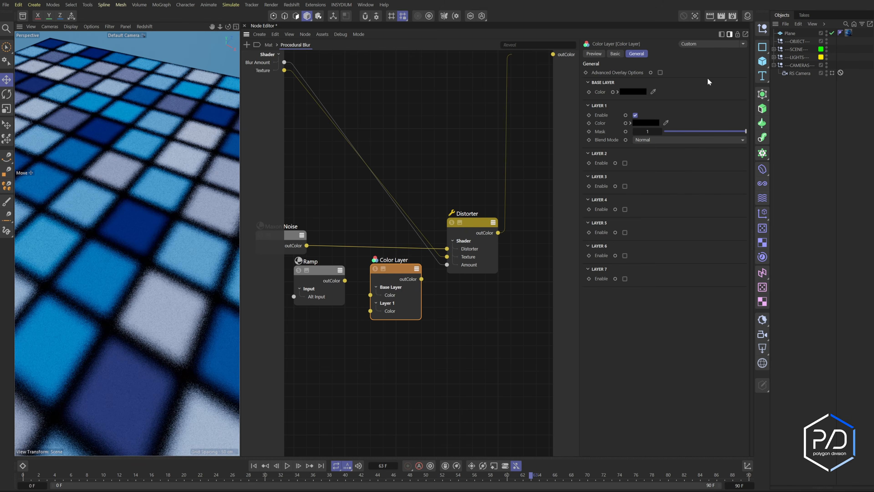
middle_click_drag(352, 304, 403, 297)
- Wire Maxon Noise into the Color Layer's base colour and the Color Layer output into the Distorter input
left_click_drag(341, 236, 422, 289)
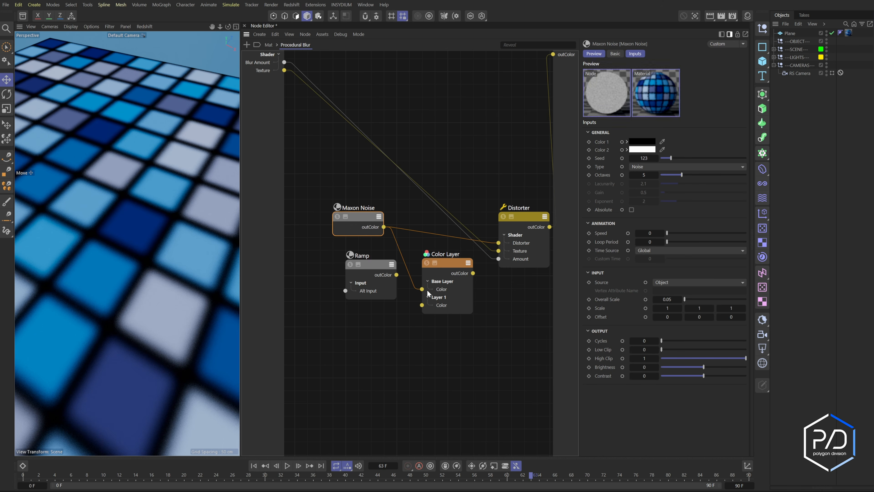
left_click_drag(474, 273, 498, 243)
left_click_drag(454, 272, 442, 272)
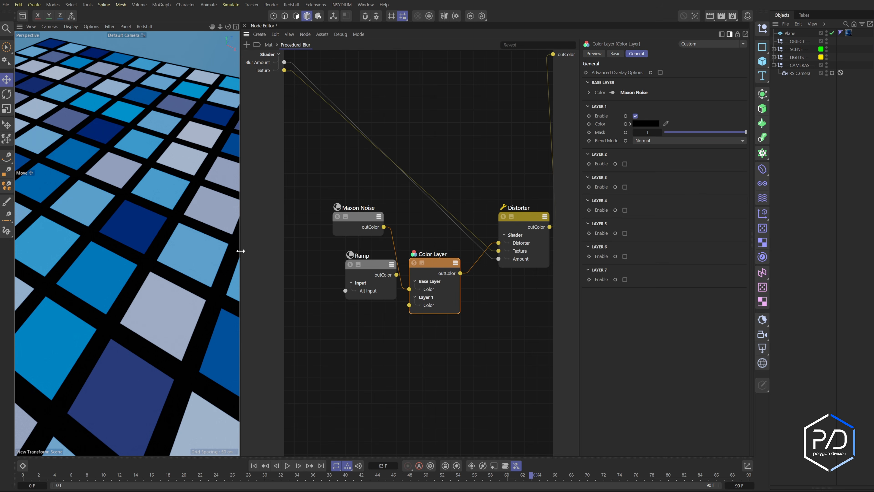
- Connect the Ramp's output to the Color Layer's Layer 1 colour and collapse the Maxon Noise and Ramp nodes
left_click(649, 123)
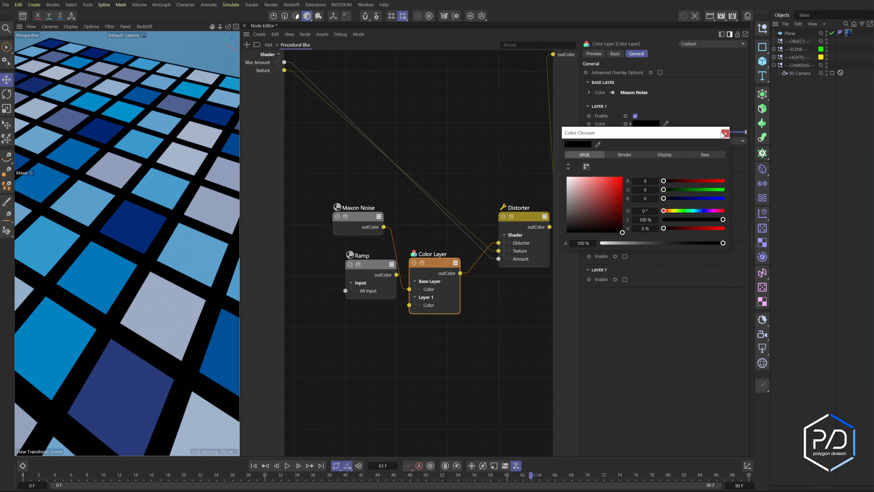
left_click(725, 134)
left_click_drag(360, 262, 336, 263)
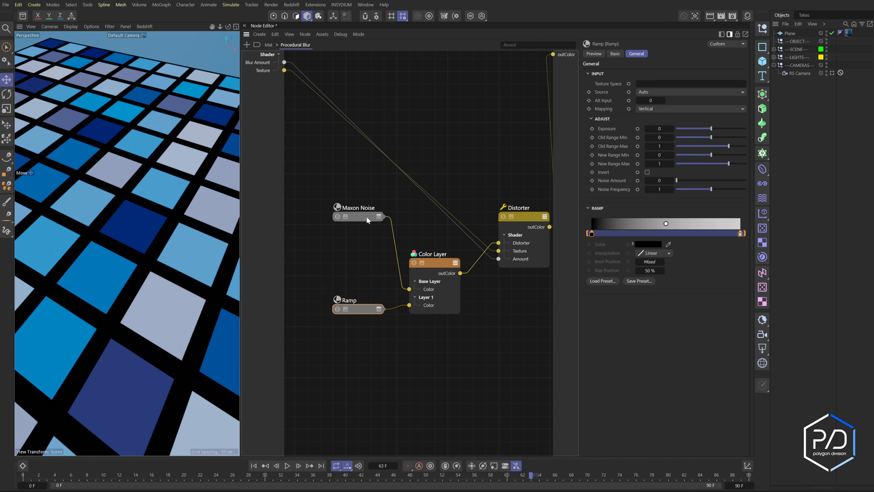
left_click_drag(367, 217, 371, 283)
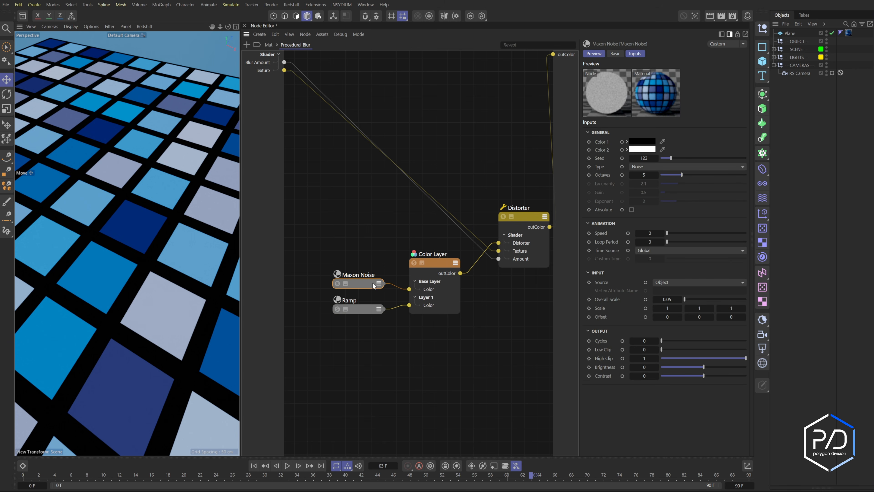
- Set the Color Layer's Layer 1 blend mode to Screen
left_click(437, 270)
left_click(658, 142)
left_click(688, 182)
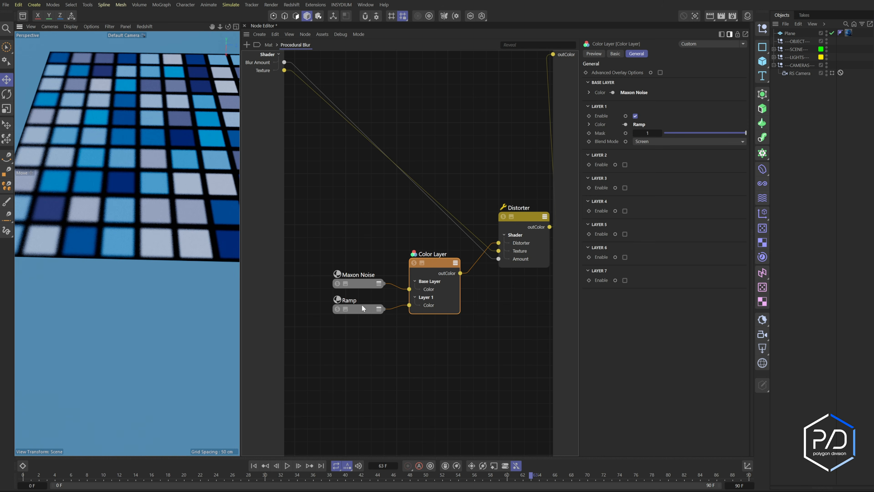
- Set the Ramp's mapping to Horizontal
left_click(362, 307)
left_click(655, 109)
left_click(654, 138)
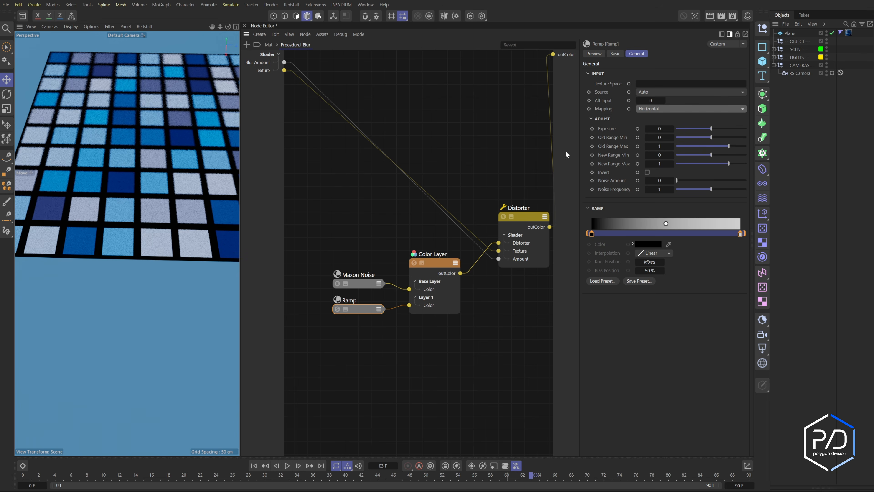
- Set the Procedural Blur group's Blur Amount to 1
left_click_drag(97, 182, 321, 195, "alt")
left_click(263, 56)
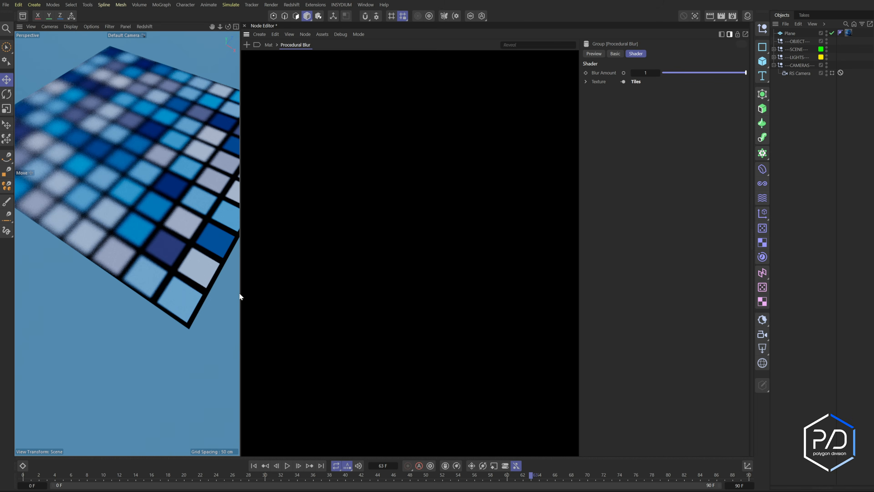
left_click_drag(240, 293, 311, 298)
left_click_drag(275, 306, 238, 306, "alt")
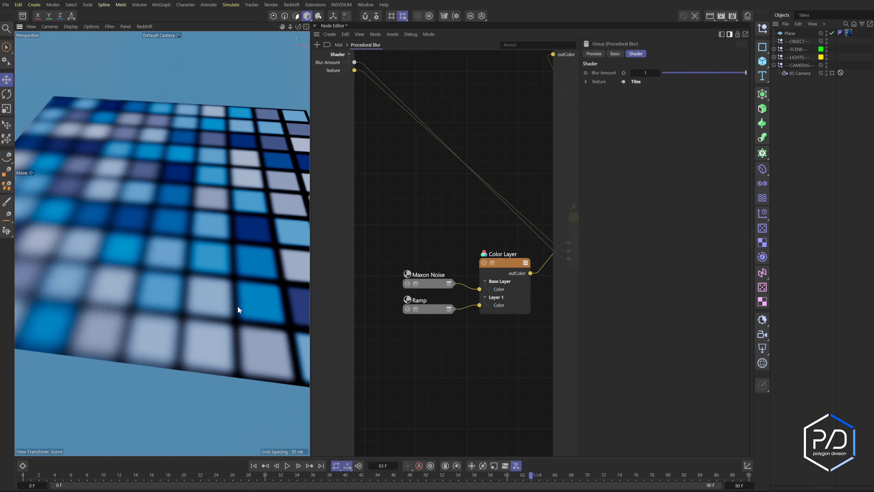
- Delete the Ramp node from the group
middle_click_drag(517, 319, 469, 304, "alt")
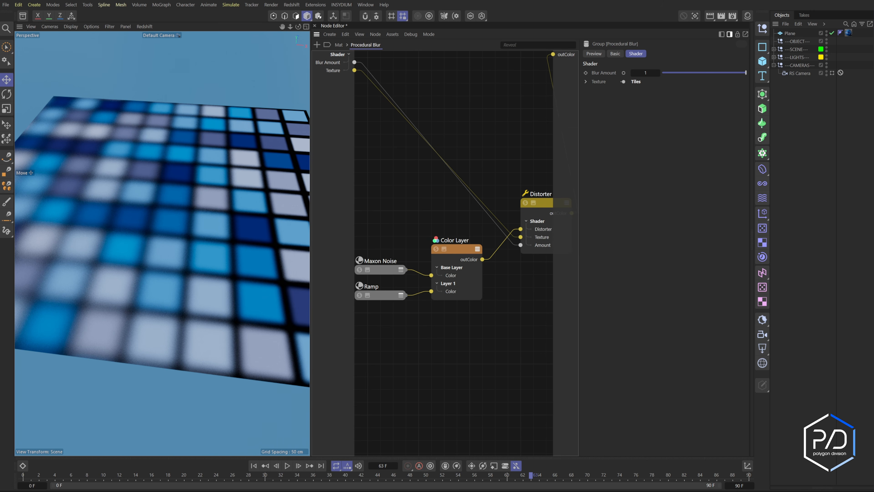
middle_click_drag(407, 214, 416, 212, "alt")
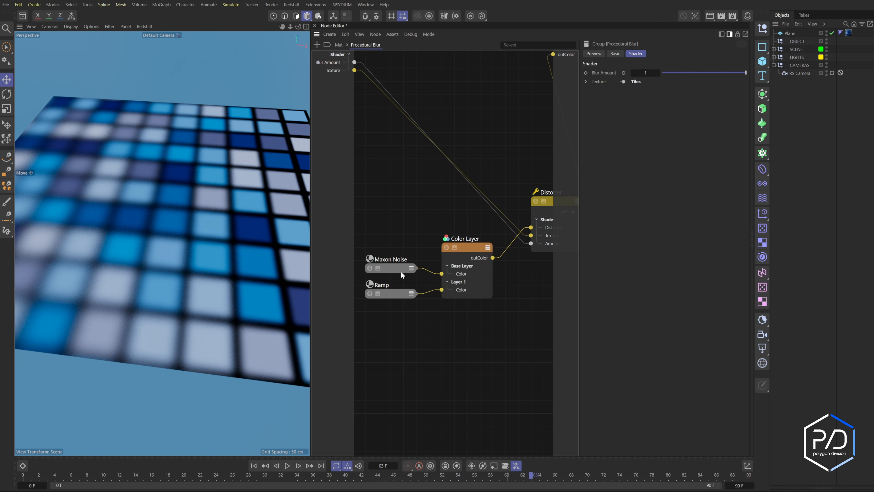
left_click_drag(401, 272, 367, 218)
left_click(398, 294)
middle_click_drag(398, 293, 430, 290, "alt")
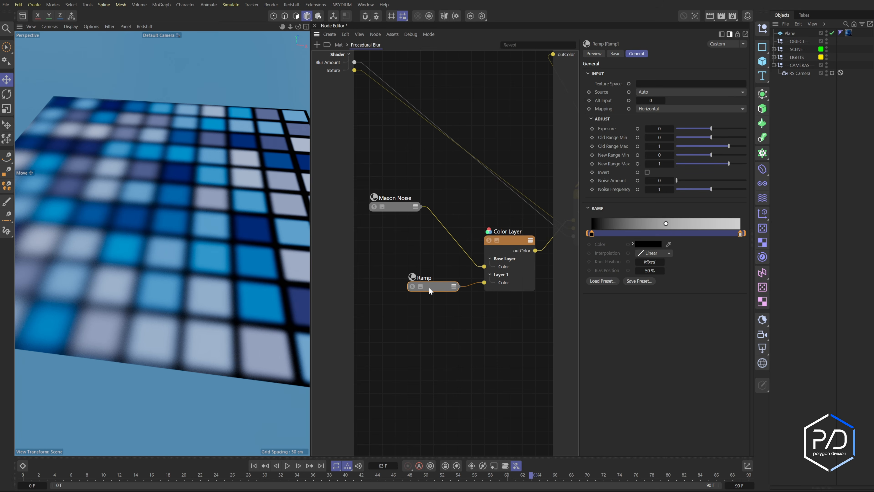
key("Delete")
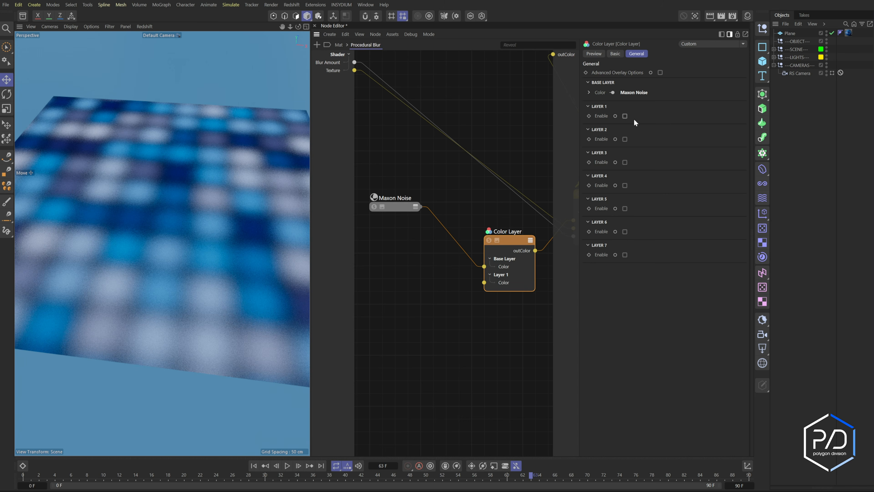
- Add a second Maxon Noise node and set its Overall Scale to 500 and Contrast to 1
double_click(412, 312)
left_click(392, 310)
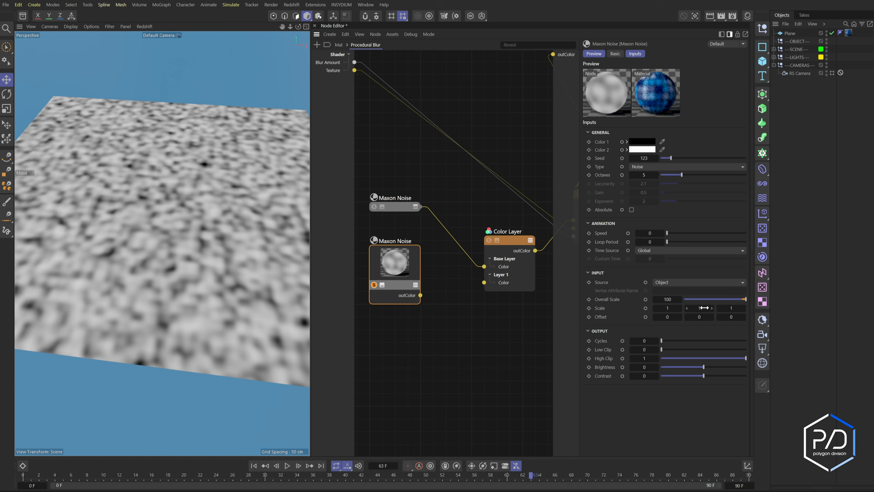
double_click(666, 302)
left_click_drag(703, 375, 745, 376)
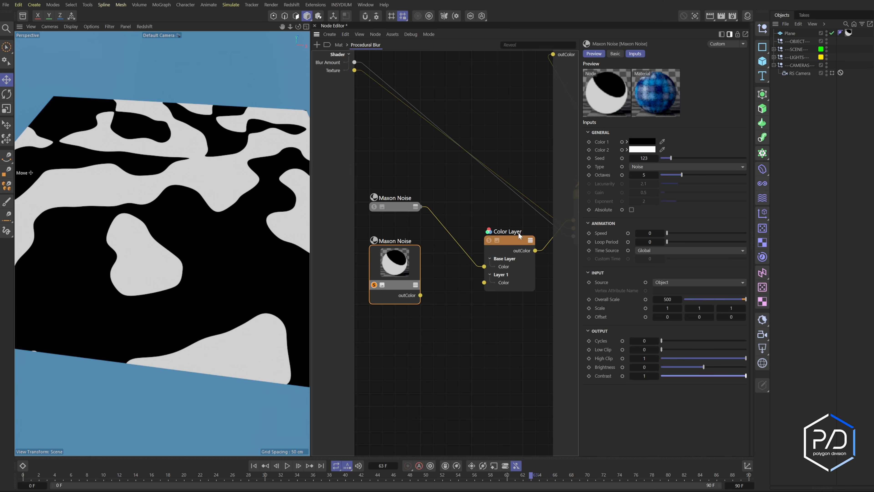
- Check the Distorter's distortion type options, keeping Flow Field
left_click(515, 245)
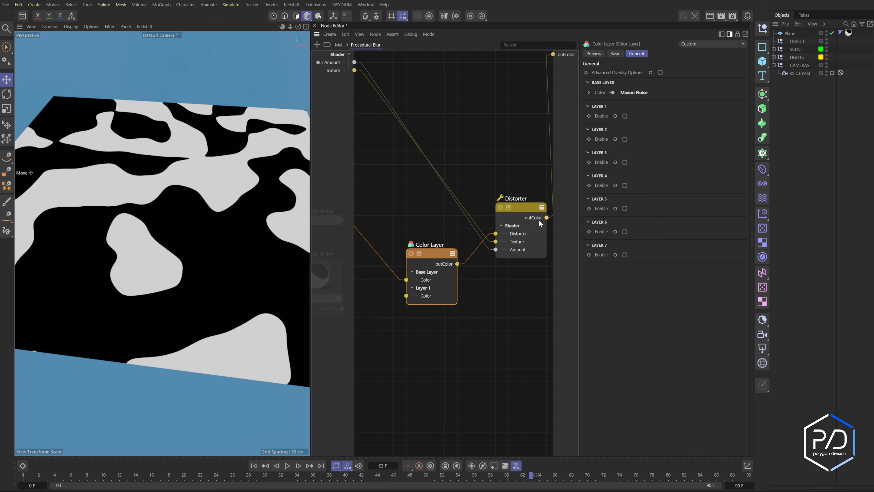
left_click(538, 221)
left_click(637, 91)
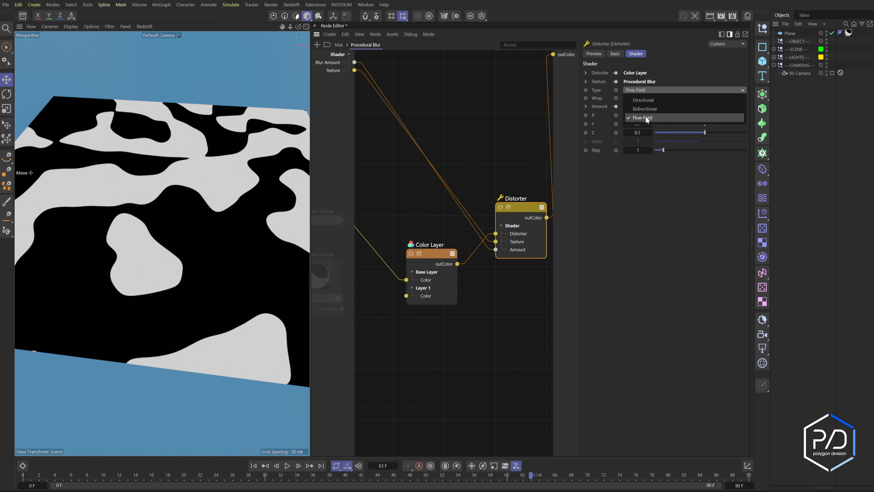
left_click(658, 117)
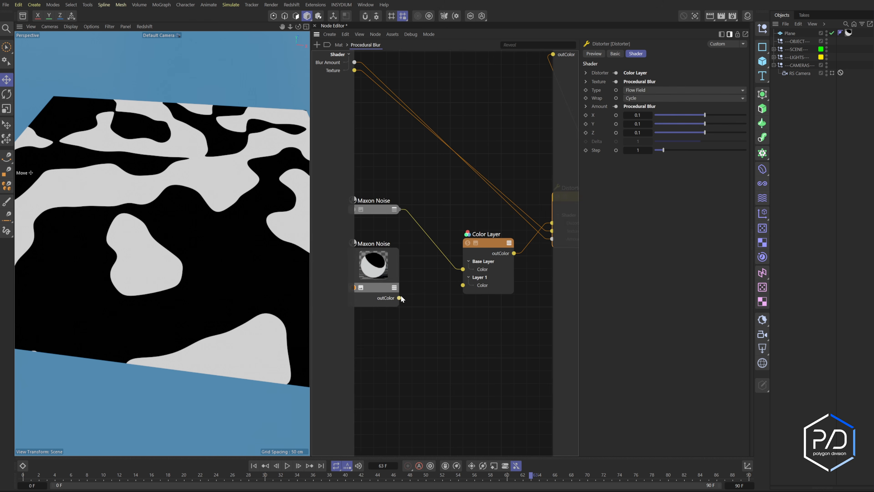
- Connect the second Maxon Noise to the Color Layer's Layer 1 colour and enable Layer 1
left_click_drag(399, 298, 462, 285)
left_click(470, 272)
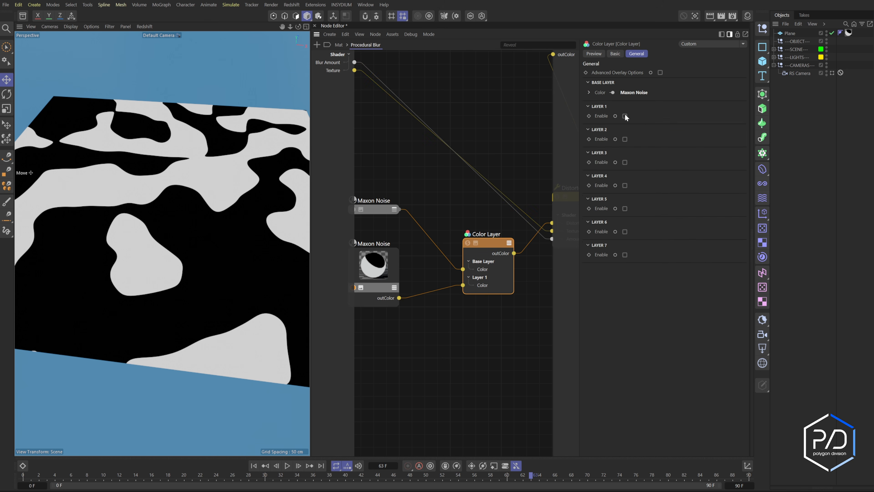
left_click(645, 142)
key("Escape")
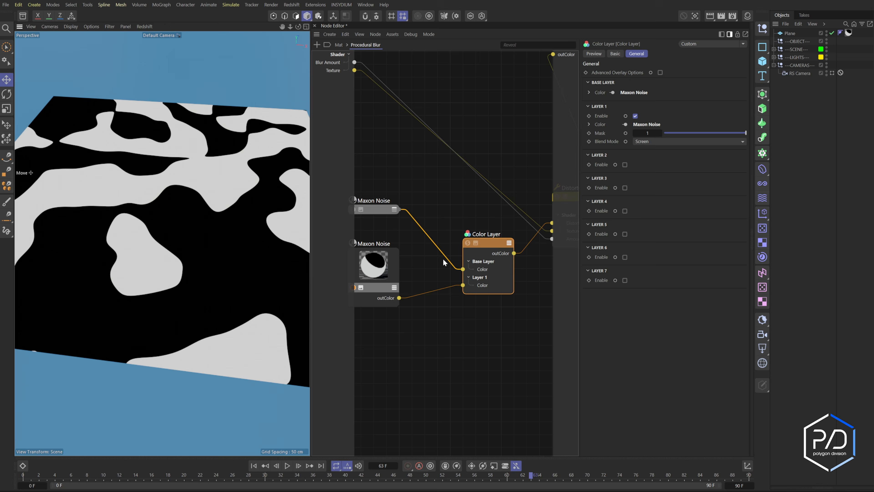
- Refresh the Redshift viewport render
middle_click_drag(444, 259, 483, 265)
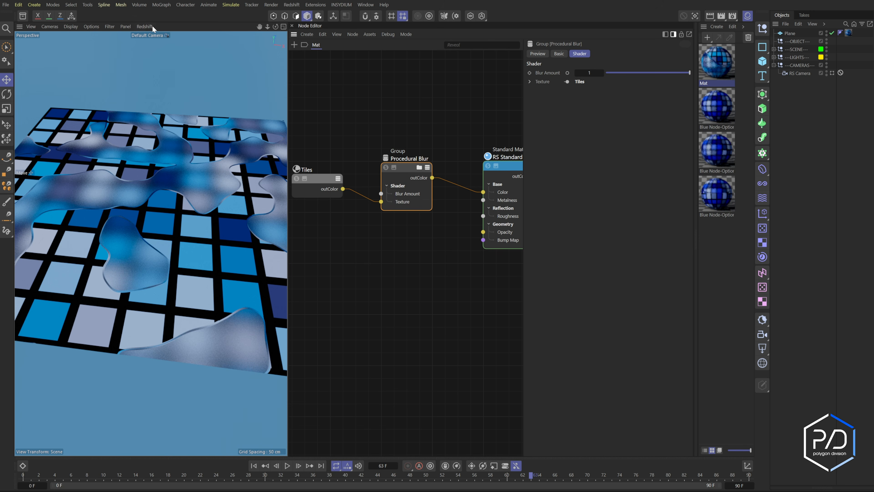
left_click(151, 35)
left_click(154, 50)
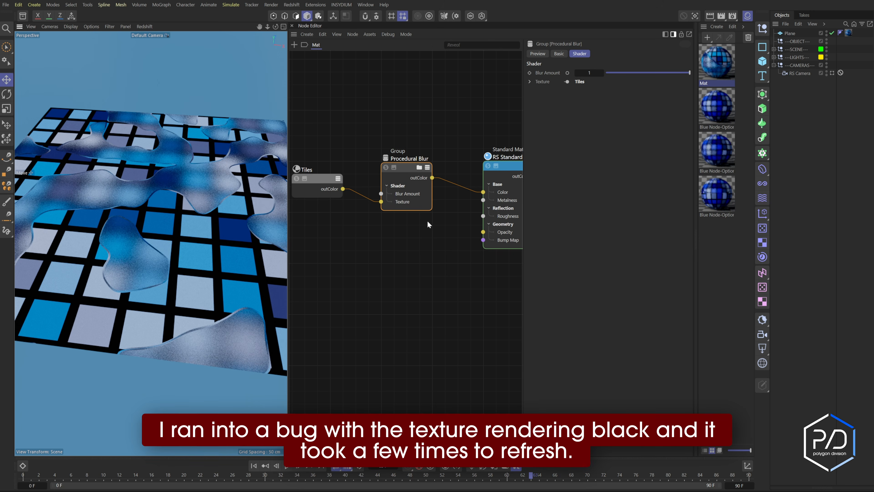
- Set the second Maxon Noise node's animation Speed to 2
left_click(419, 167)
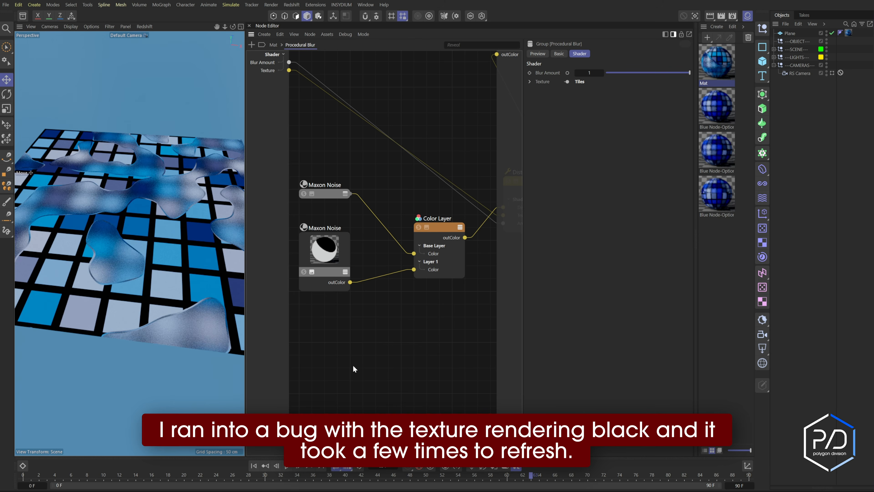
left_click(320, 248)
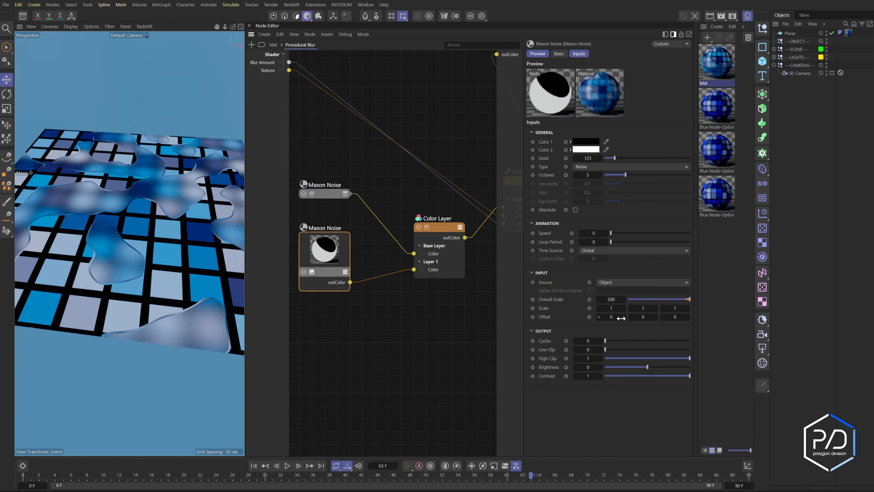
left_click(592, 233)
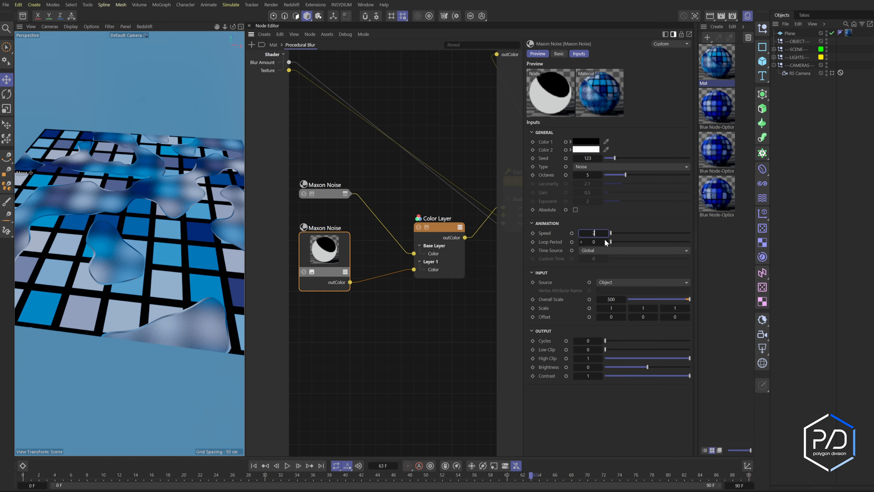
type("2")
key("Return")
- Step through the timeline frames and inspect the animated blur pattern in the viewport
left_click(299, 465)
left_click(298, 466)
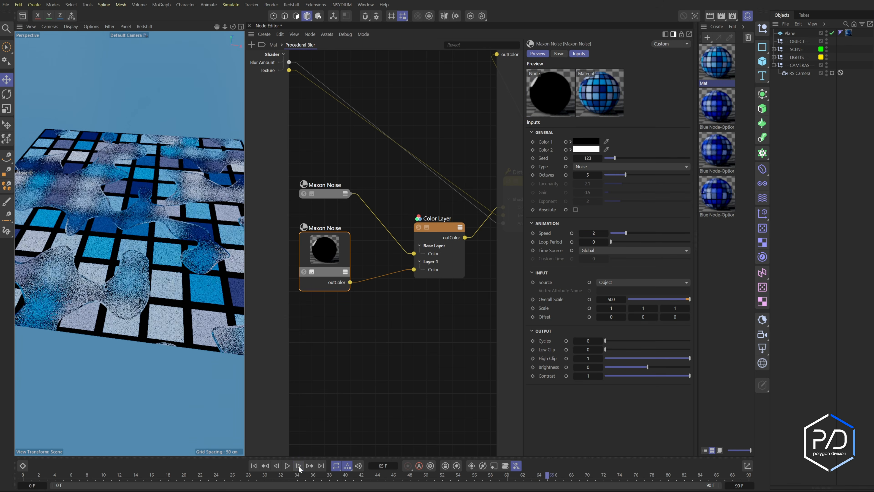
left_click(298, 466)
left_click(298, 467)
left_click(299, 467)
left_click(299, 467)
left_click(299, 467)
left_click(299, 466)
left_click(298, 467)
left_click(298, 467)
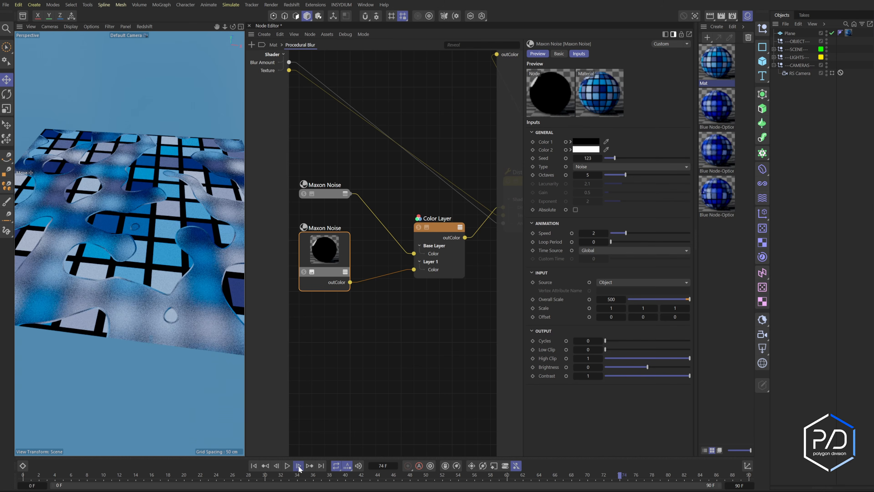
left_click(300, 468)
left_click(299, 468)
left_click(299, 468)
left_click(299, 468)
left_click(299, 468)
left_click(299, 467)
left_click(299, 468)
left_click(300, 468)
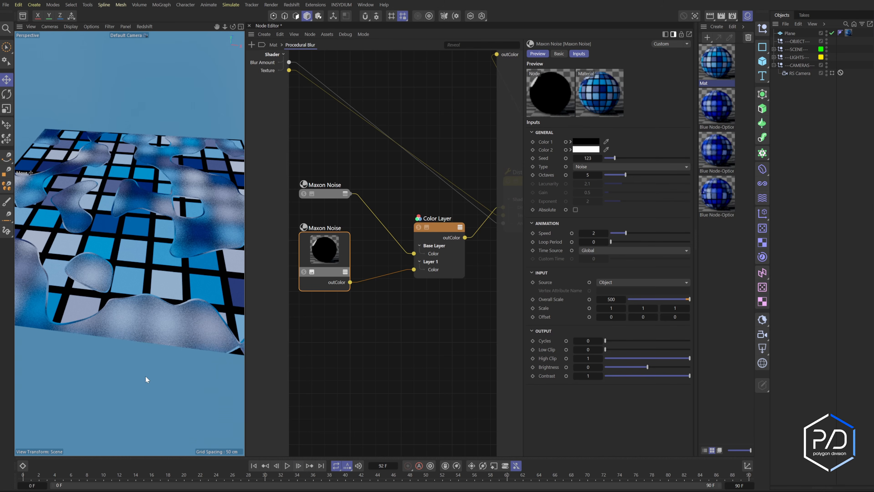
right_click_drag(142, 229, 162, 224, "alt")
middle_click_drag(161, 224, 156, 233, "alt")
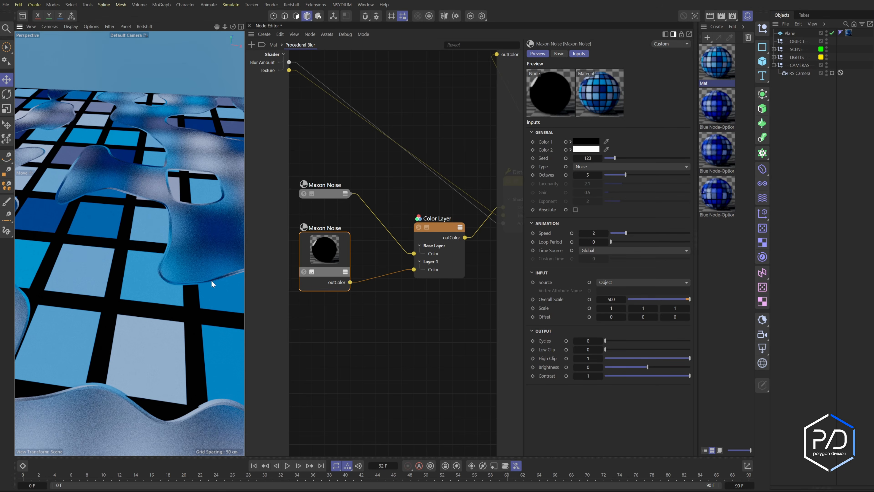
left_click_drag(208, 262, 202, 262, "alt")
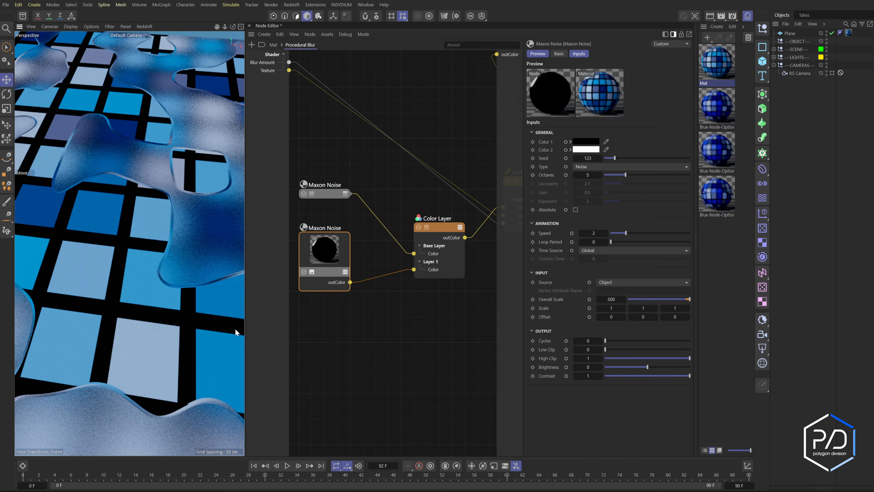
- Set the second Maxon Noise's output Contrast to 0.95
type("0.9")
key("Return")
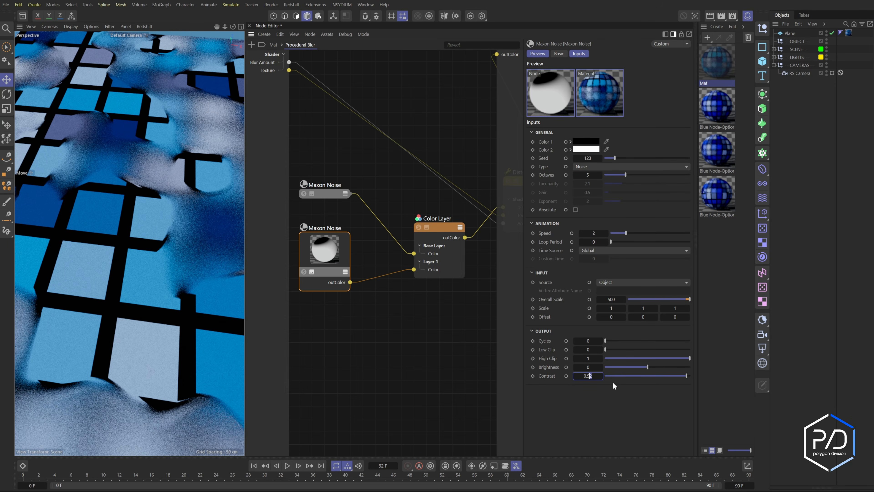
type("5")
key("Return")
type("6")
key("Return")
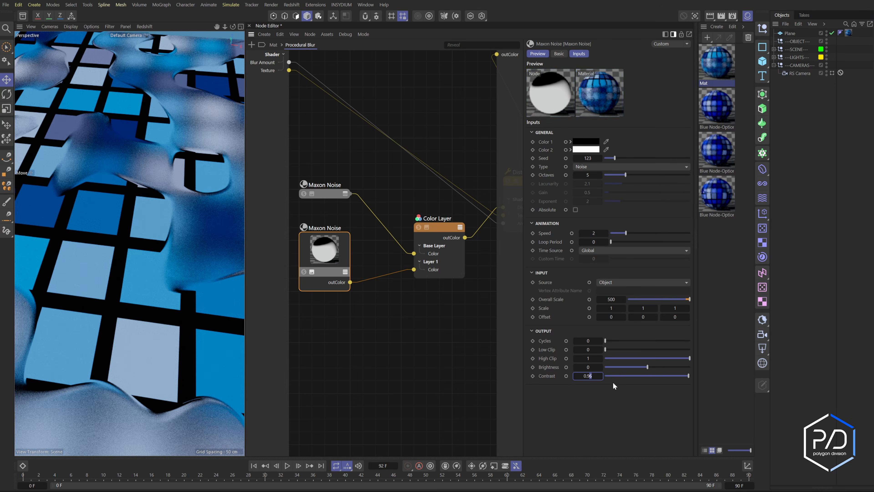
type("5")
key("Return")
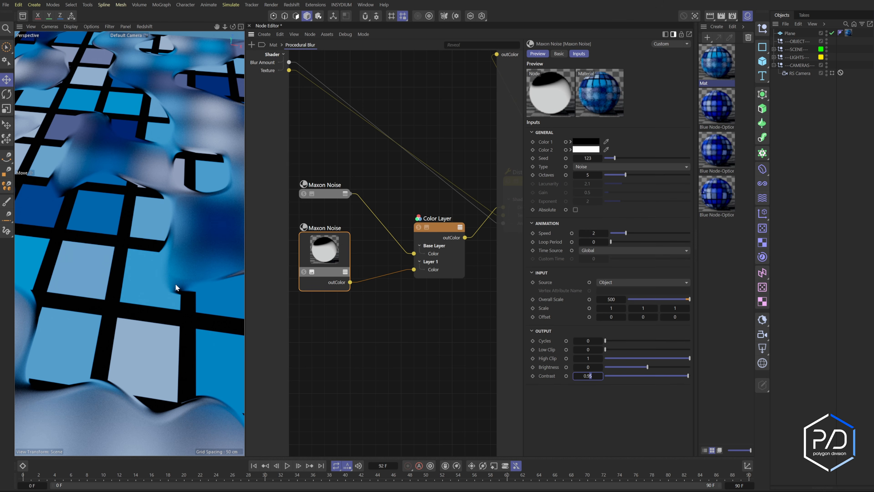
- Set the second Maxon Noise's output Contrast to 0.6
mouse_move(177, 281)
right_mouse_down("alt")
mouse_move(139, 277)
mouse_move(189, 284)
right_mouse_up("alt")
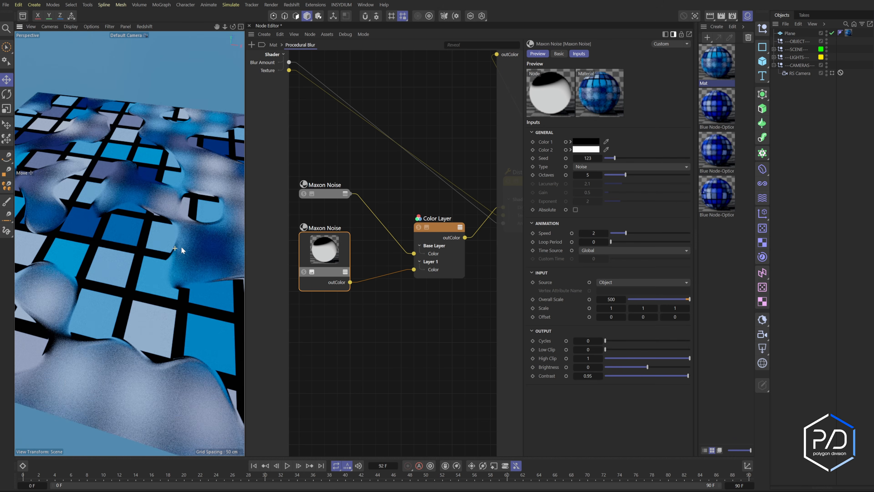
right_click_drag(181, 246, 182, 247, "alt")
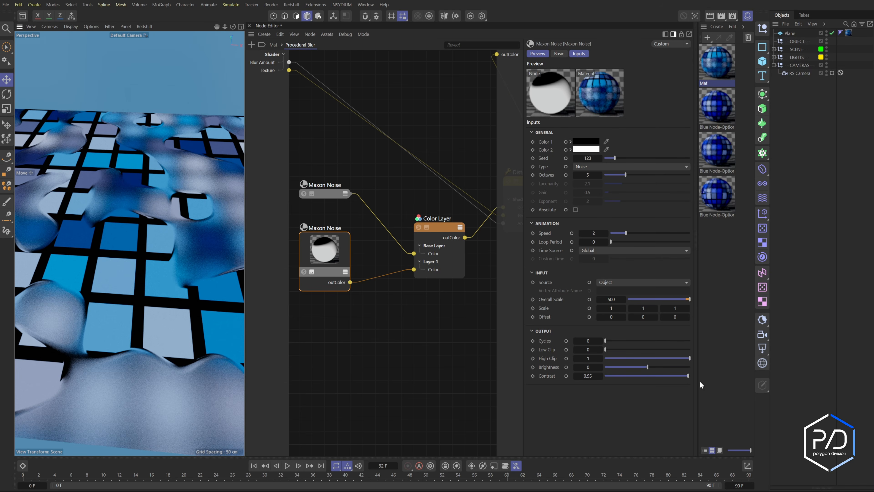
left_click_drag(688, 376, 701, 377)
left_click_drag(582, 376, 646, 384)
type(".9")
key("Return")
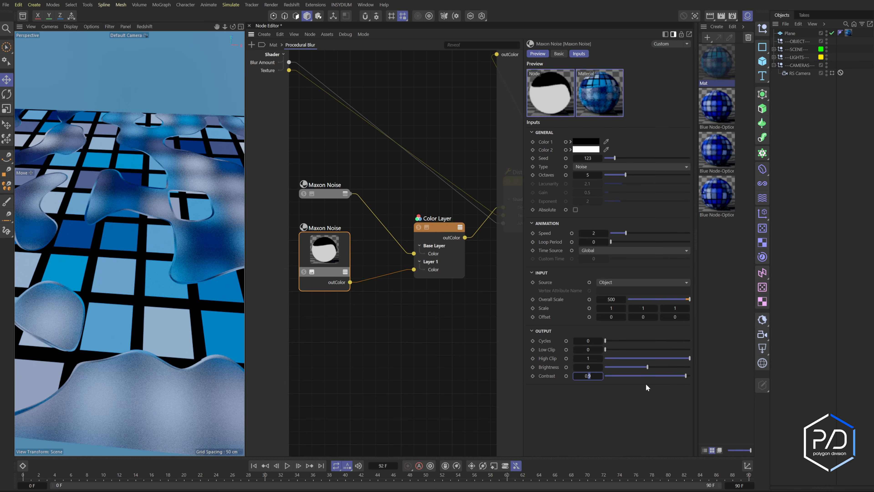
type("6")
key("Return")
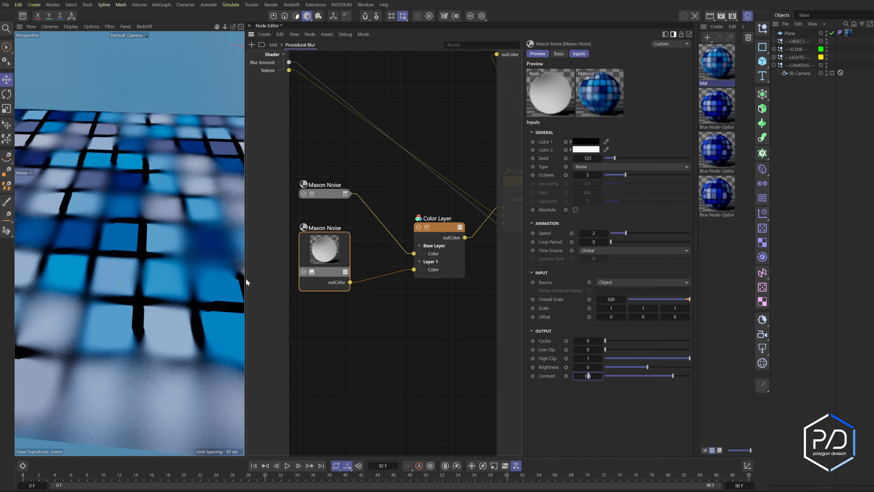
- Compare with the Procedural Blur group in the Blue Node-Option 2 material, then return to Mat
left_click_drag(245, 275, 345, 272)
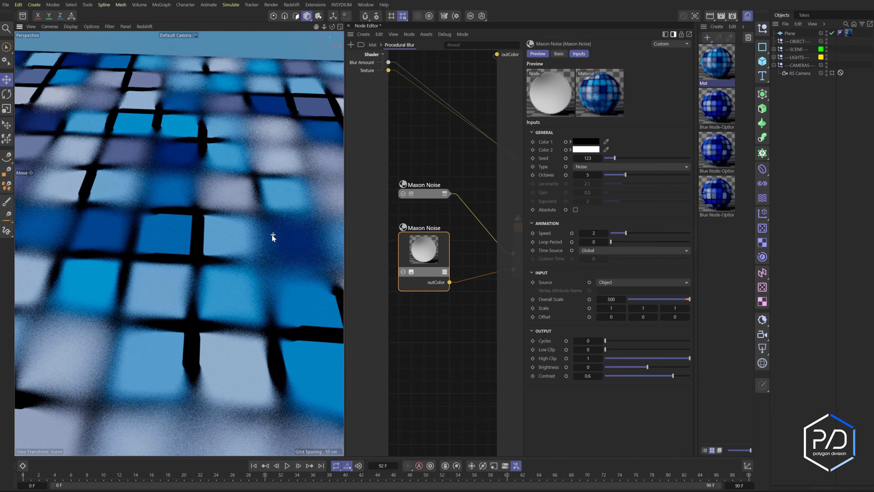
left_click_drag(272, 235, 276, 233, "alt")
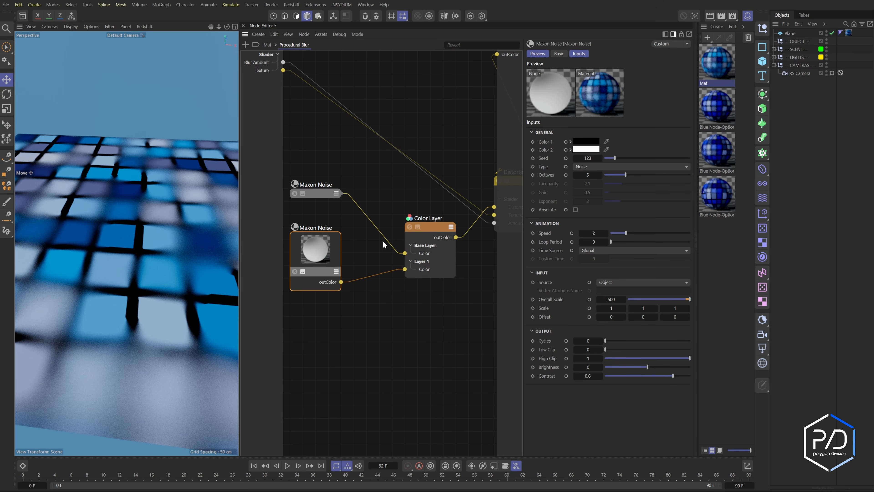
left_click(716, 162)
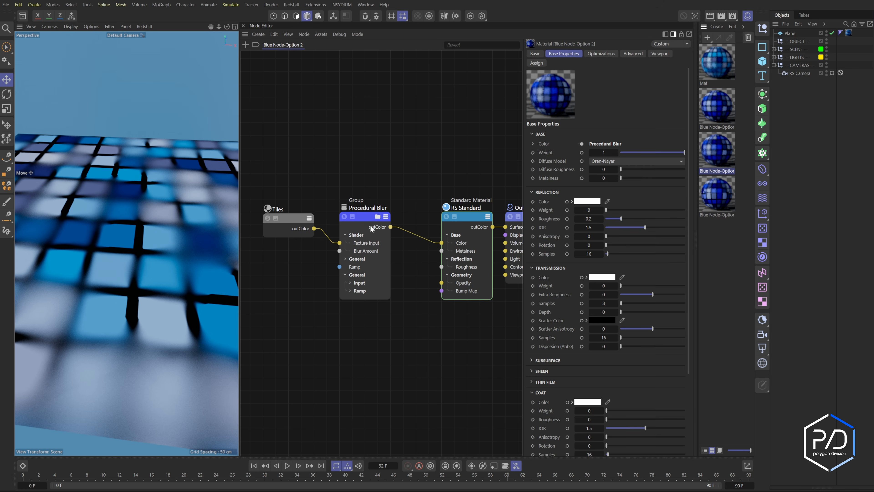
left_click(367, 220)
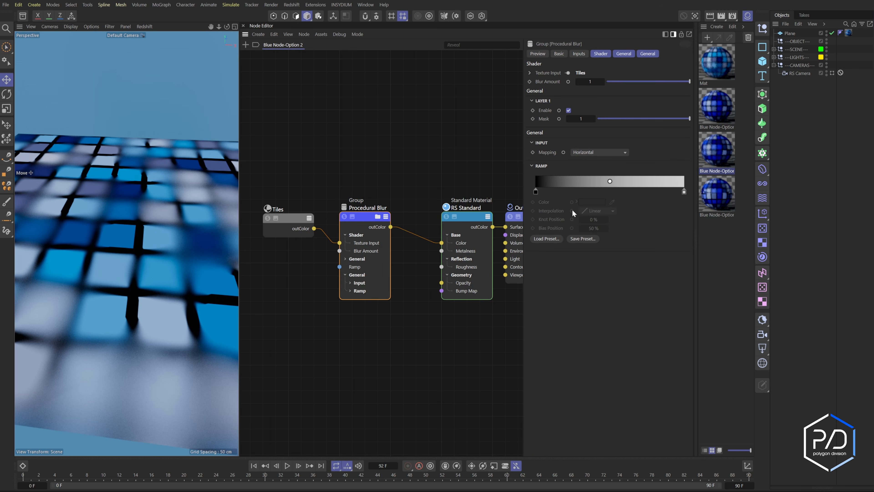
left_click(716, 64)
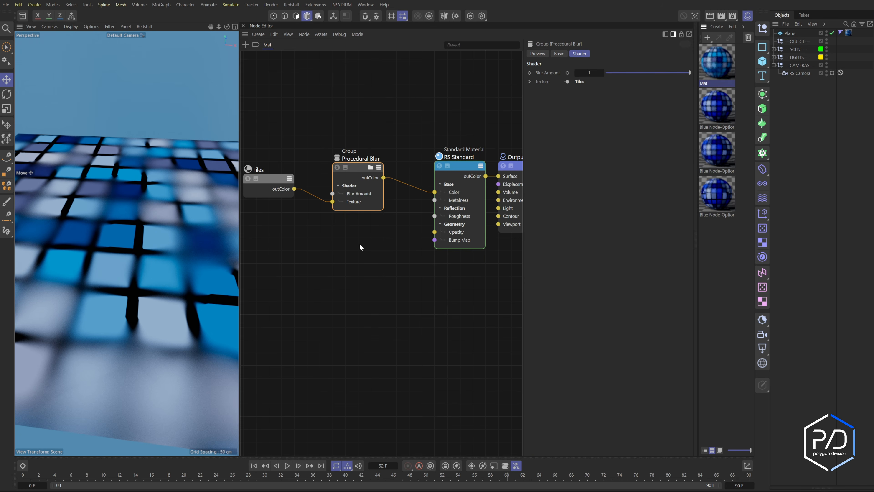
- Set the Procedural Blur group node's colour to hue 220
right_click(355, 168)
key("Escape")
left_click(559, 54)
left_click(588, 88)
left_click(612, 178)
left_click(591, 177)
type("220")
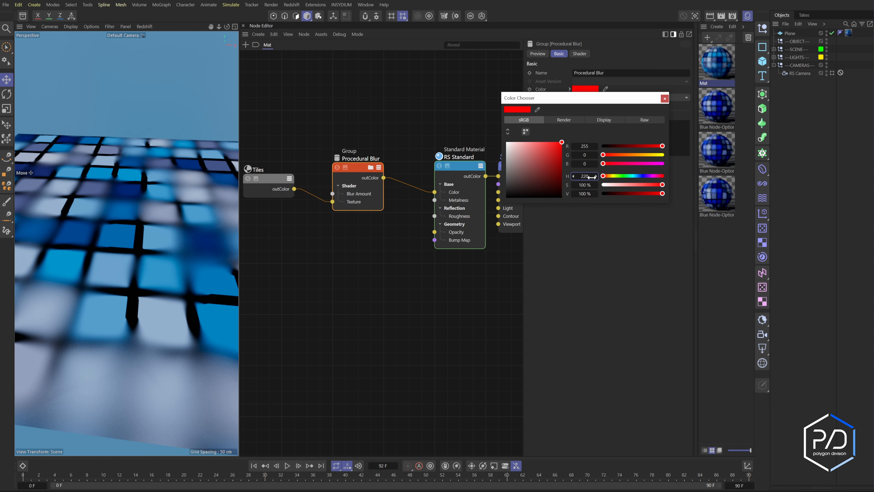
key("Return")
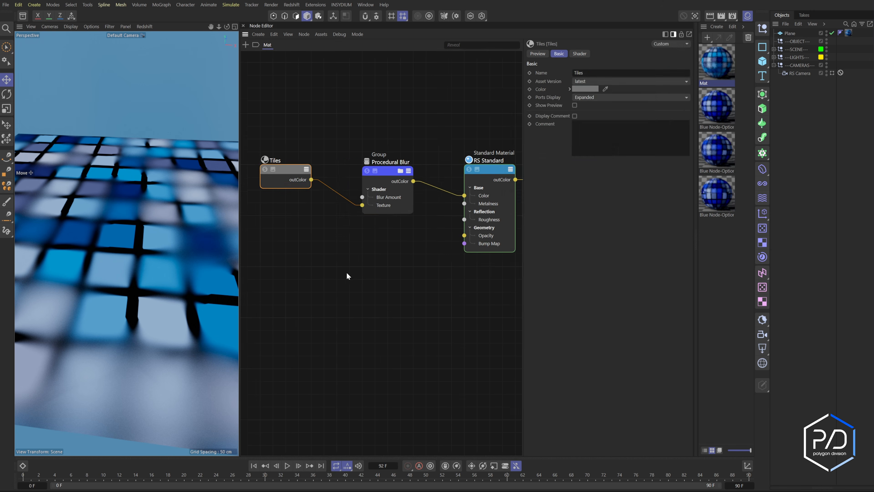
- Convert the Procedural Blur group to an asset named Procedural Blur in the Preferences database with a chosen category
left_click(387, 172)
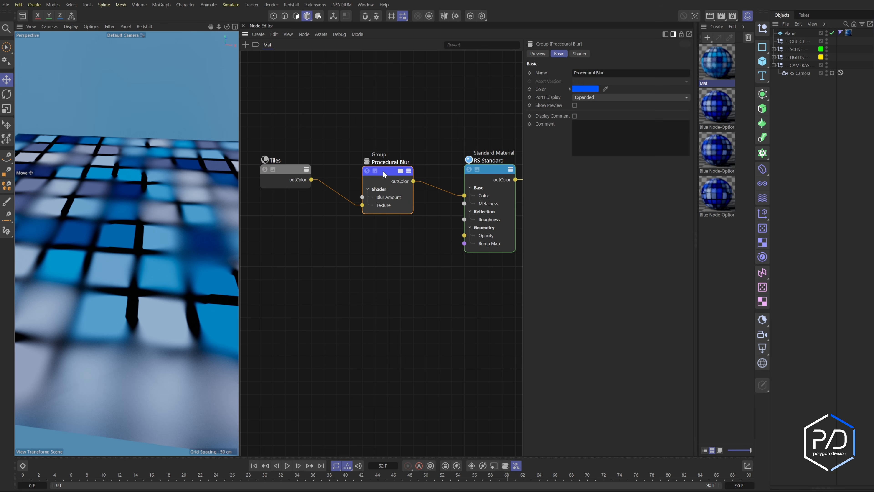
left_click(320, 34)
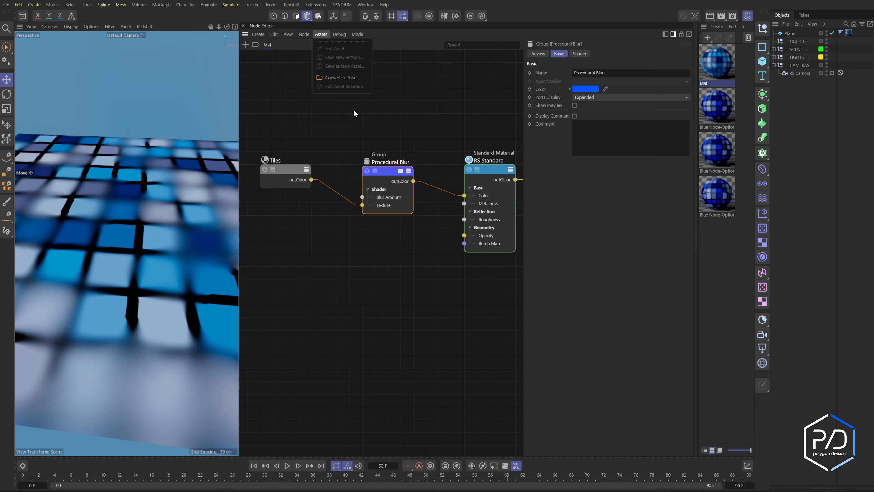
left_click(339, 78)
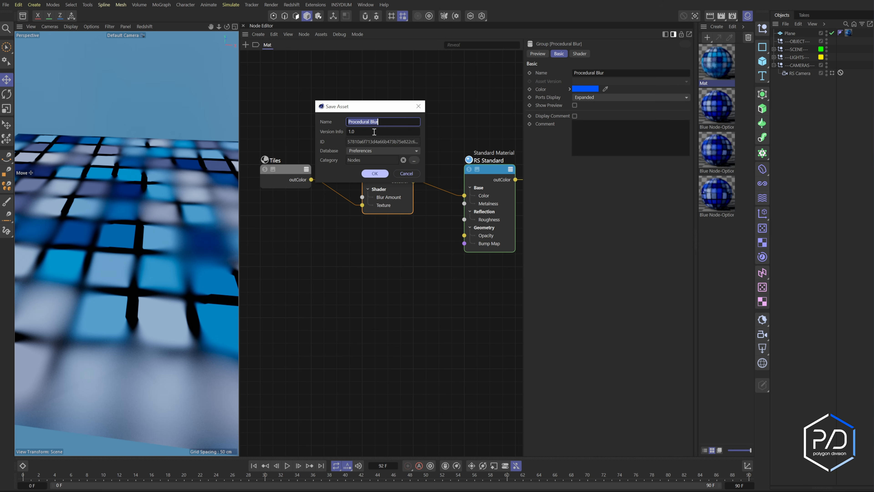
left_click(380, 152)
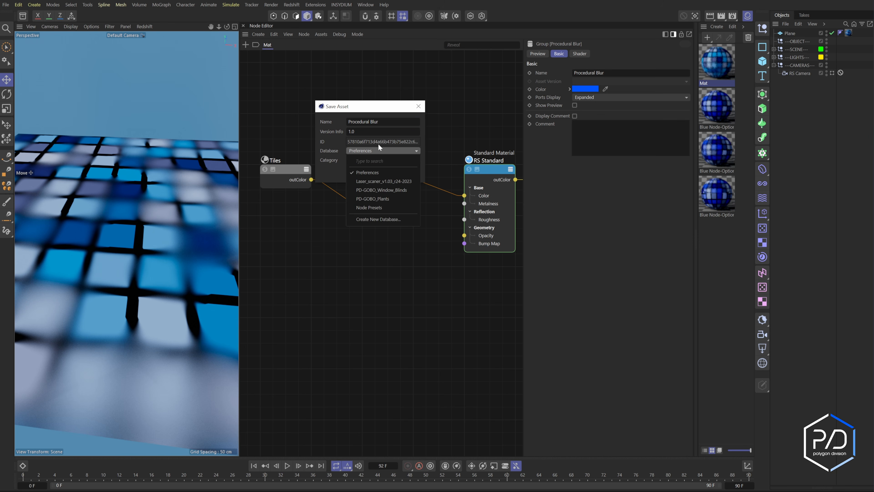
left_click(335, 156)
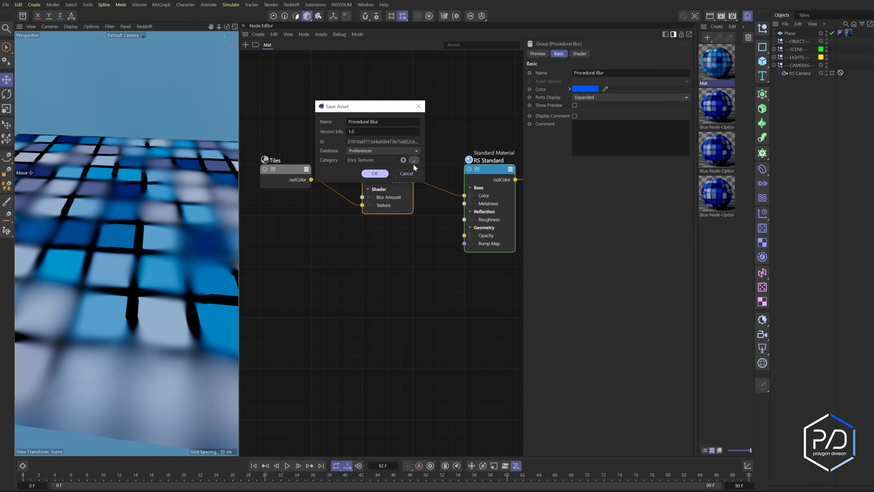
left_click(414, 160)
double_click(354, 149)
left_click(376, 174)
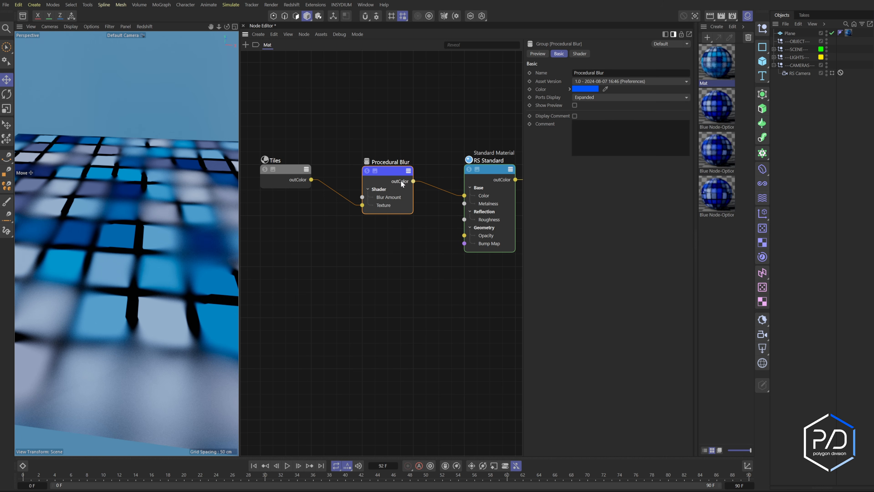
- Turn the Procedural Blur asset back into an editable group with Edit Asset as Group
left_click(606, 83)
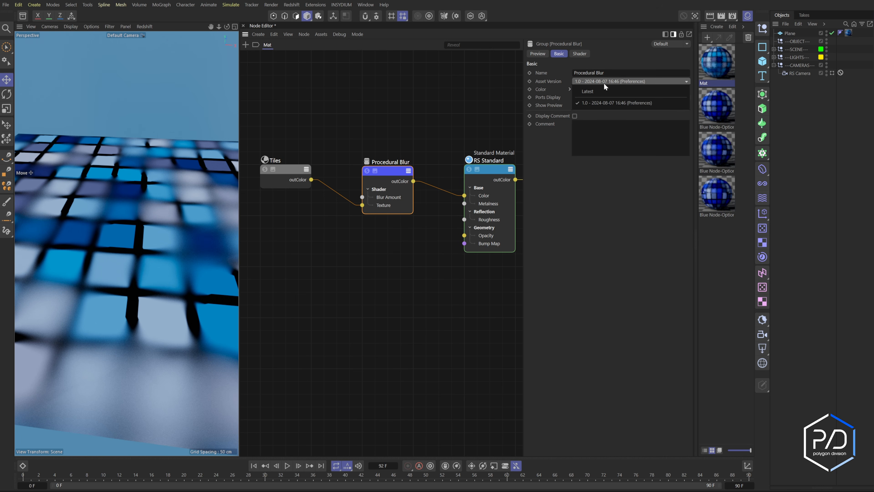
left_click(608, 124)
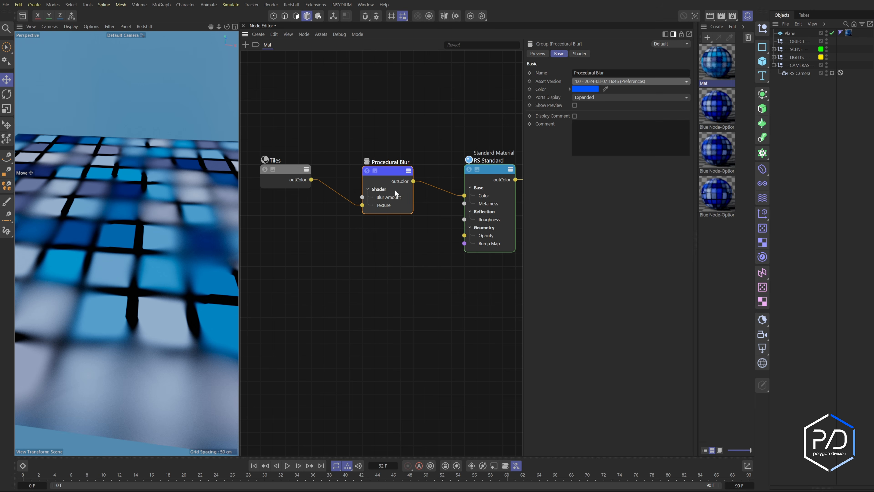
left_click(321, 35)
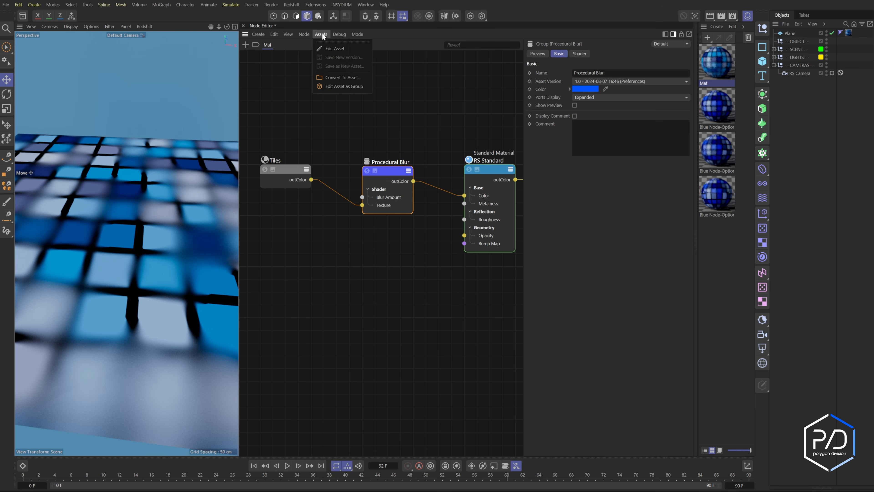
left_click(329, 50)
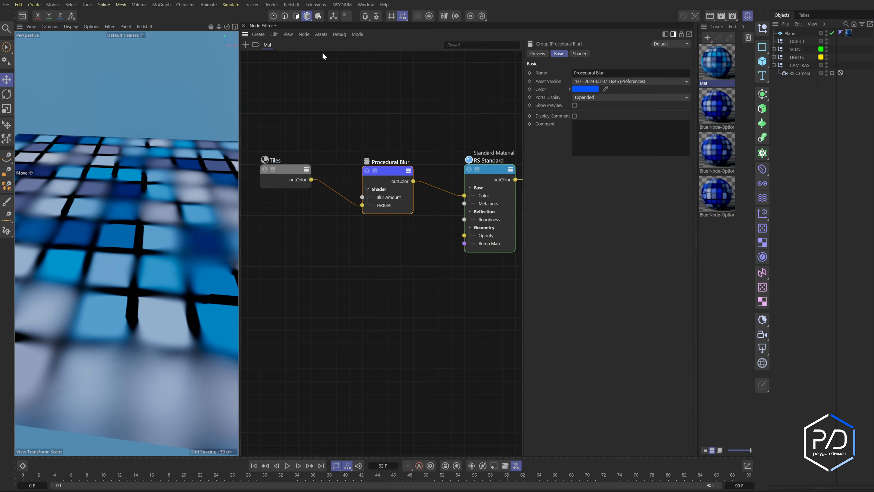
left_click(321, 34)
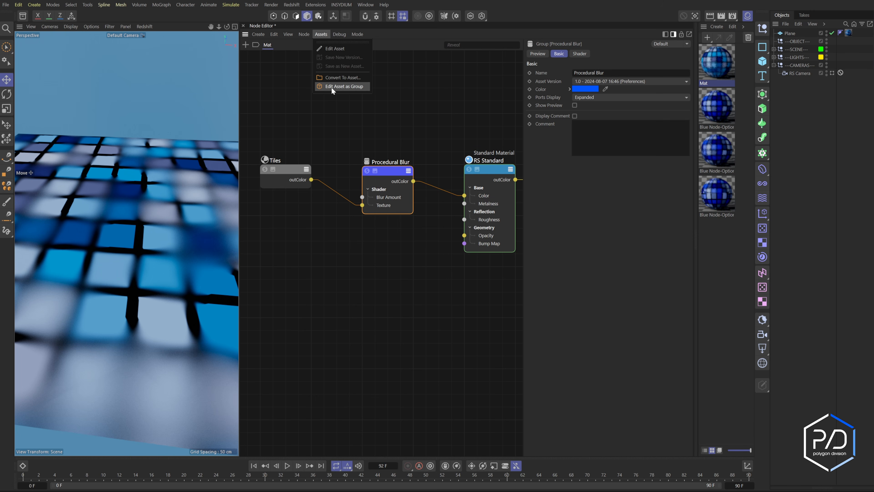
left_click(340, 87)
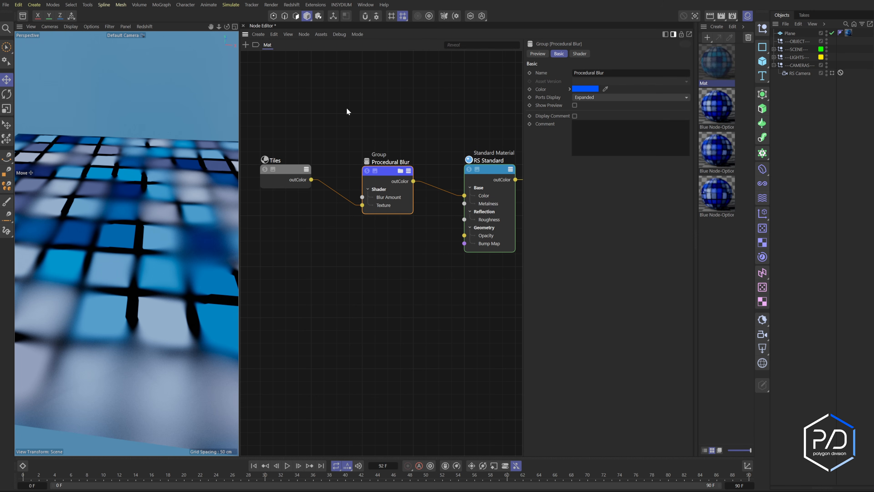
- Inside the group, connect the first Maxon Noise straight to the Distorter input and delete the second noise and Color Layer
left_click(400, 171)
left_click(320, 196)
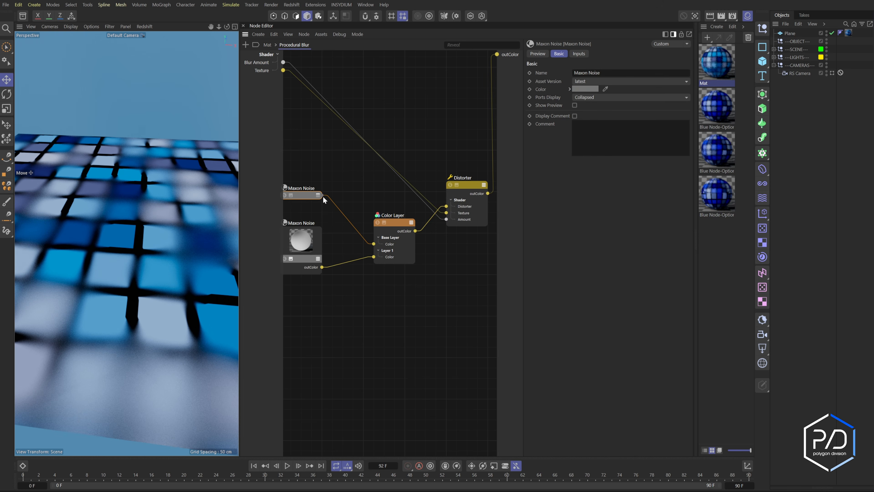
left_click(317, 195)
left_click_drag(322, 203, 446, 206)
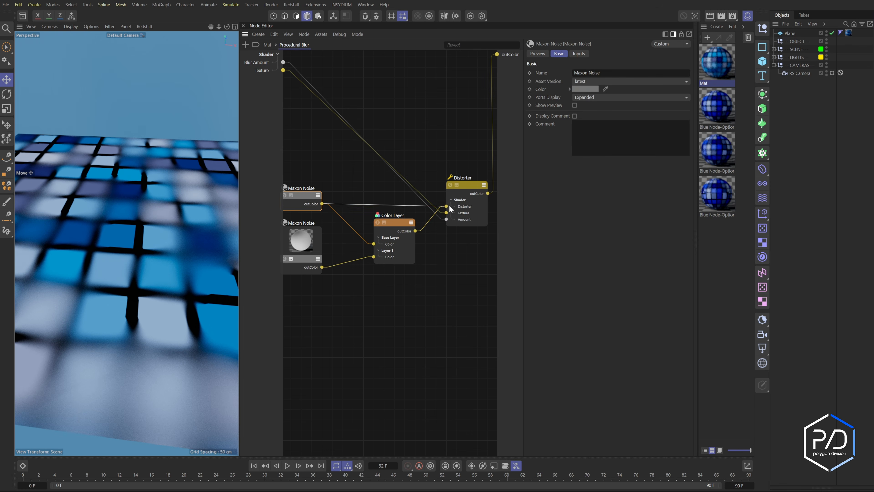
left_click_drag(433, 250, 296, 297)
key("Delete")
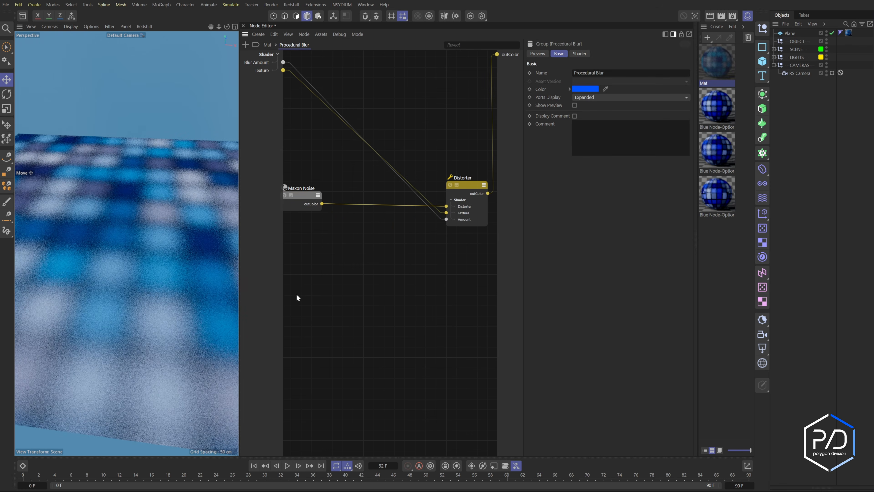
- Return to the material level and set the Procedural Blur's Blur Amount to 0.624
left_click(267, 45)
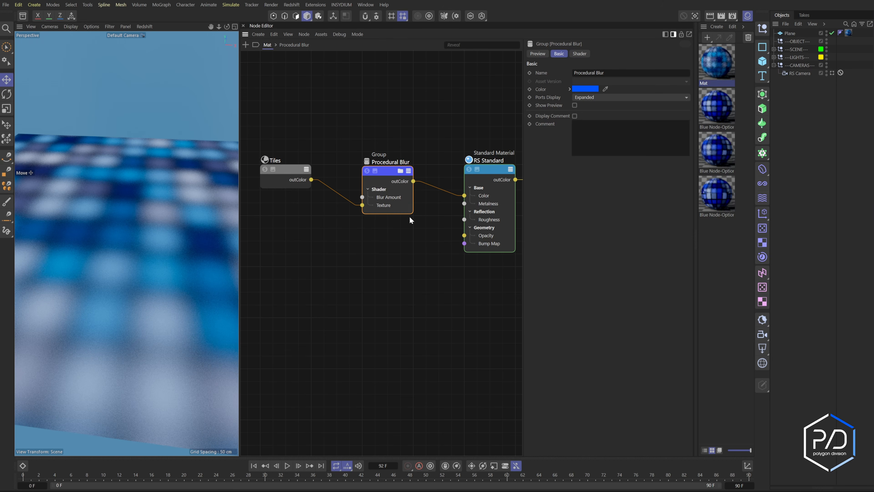
left_click(579, 54)
left_click_drag(620, 73, 658, 72)
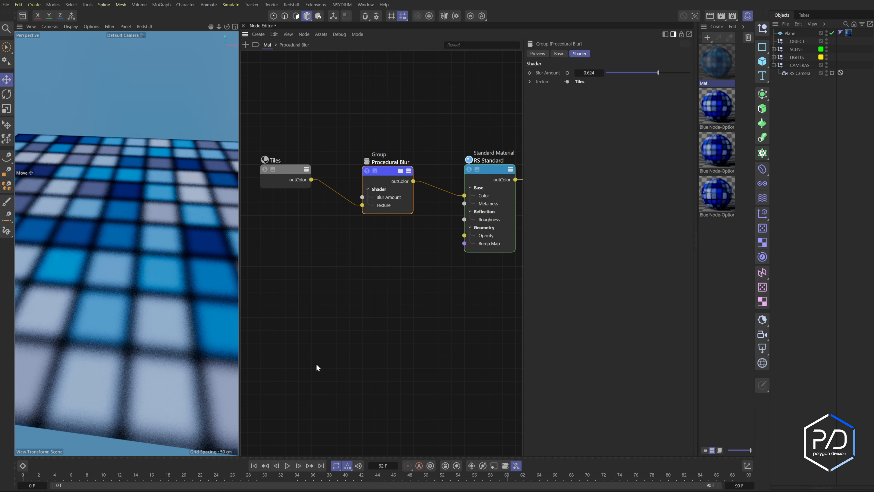
middle_click_drag(391, 276, 405, 280)
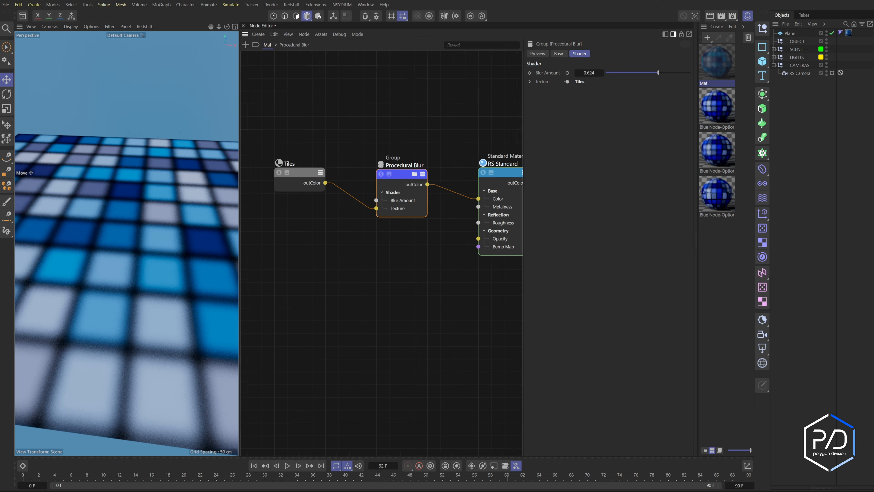
middle_click_drag(467, 198, 453, 209)
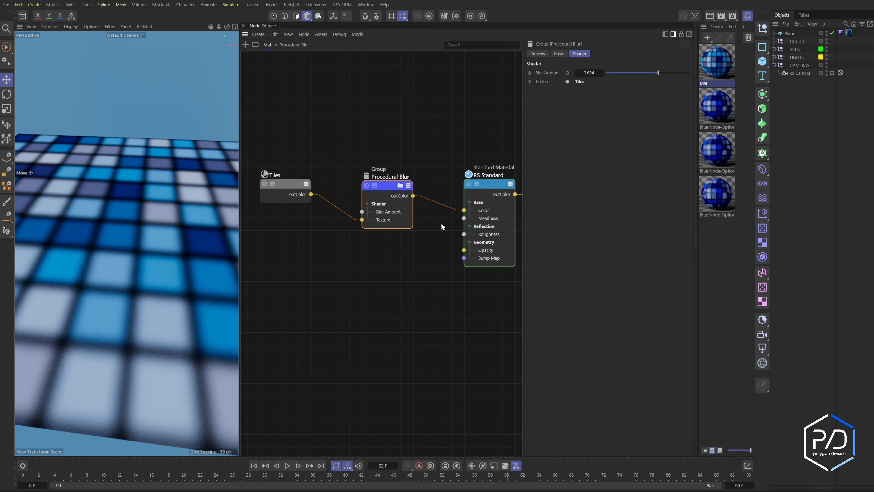